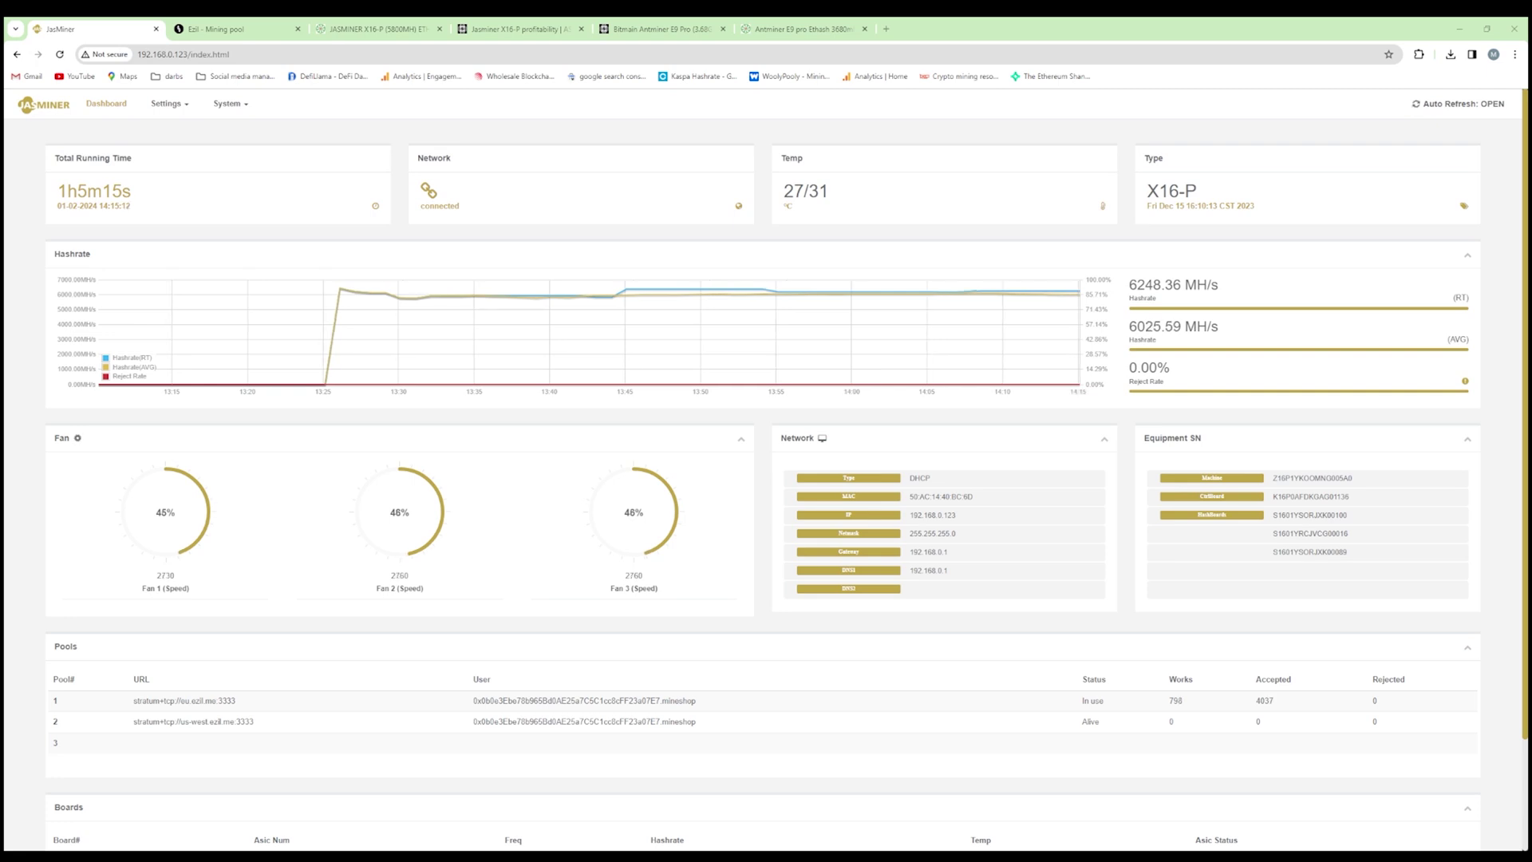
Examine the miner dashboard's average hashrate, total running time, and the per-board hashrates and temperatures
drag(1219, 327, 1128, 286)
click(1069, 212)
drag(151, 196, 58, 195)
scroll(445, 436, down, 2)
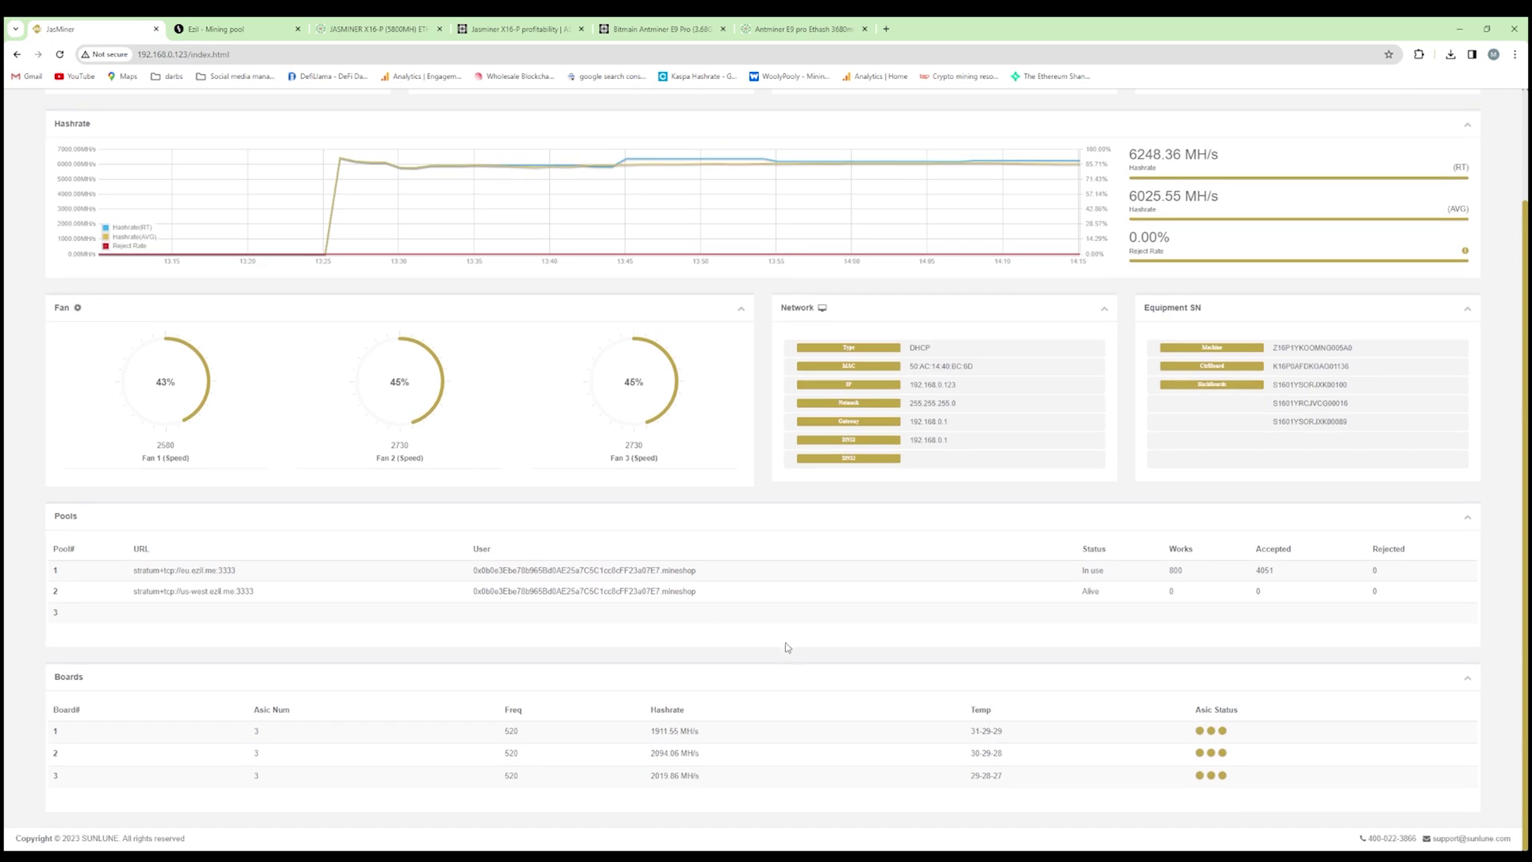
drag(1019, 738, 980, 735)
scroll(893, 582, up, 3)
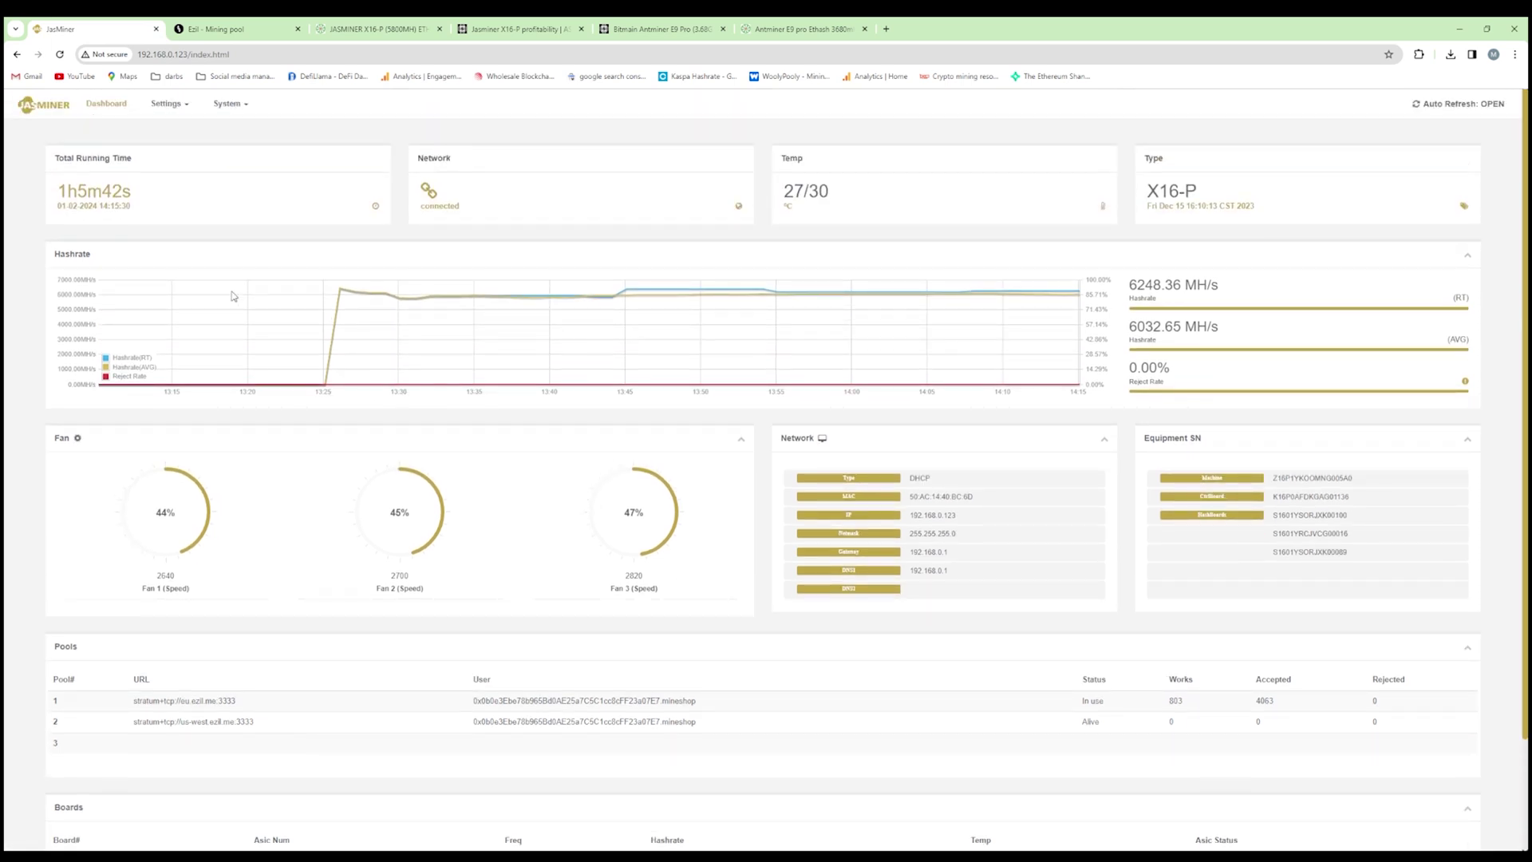
Review the Miner settings for the Pool 1 URL, coin selection and work mode without changing them, and return to the dashboard
click(164, 104)
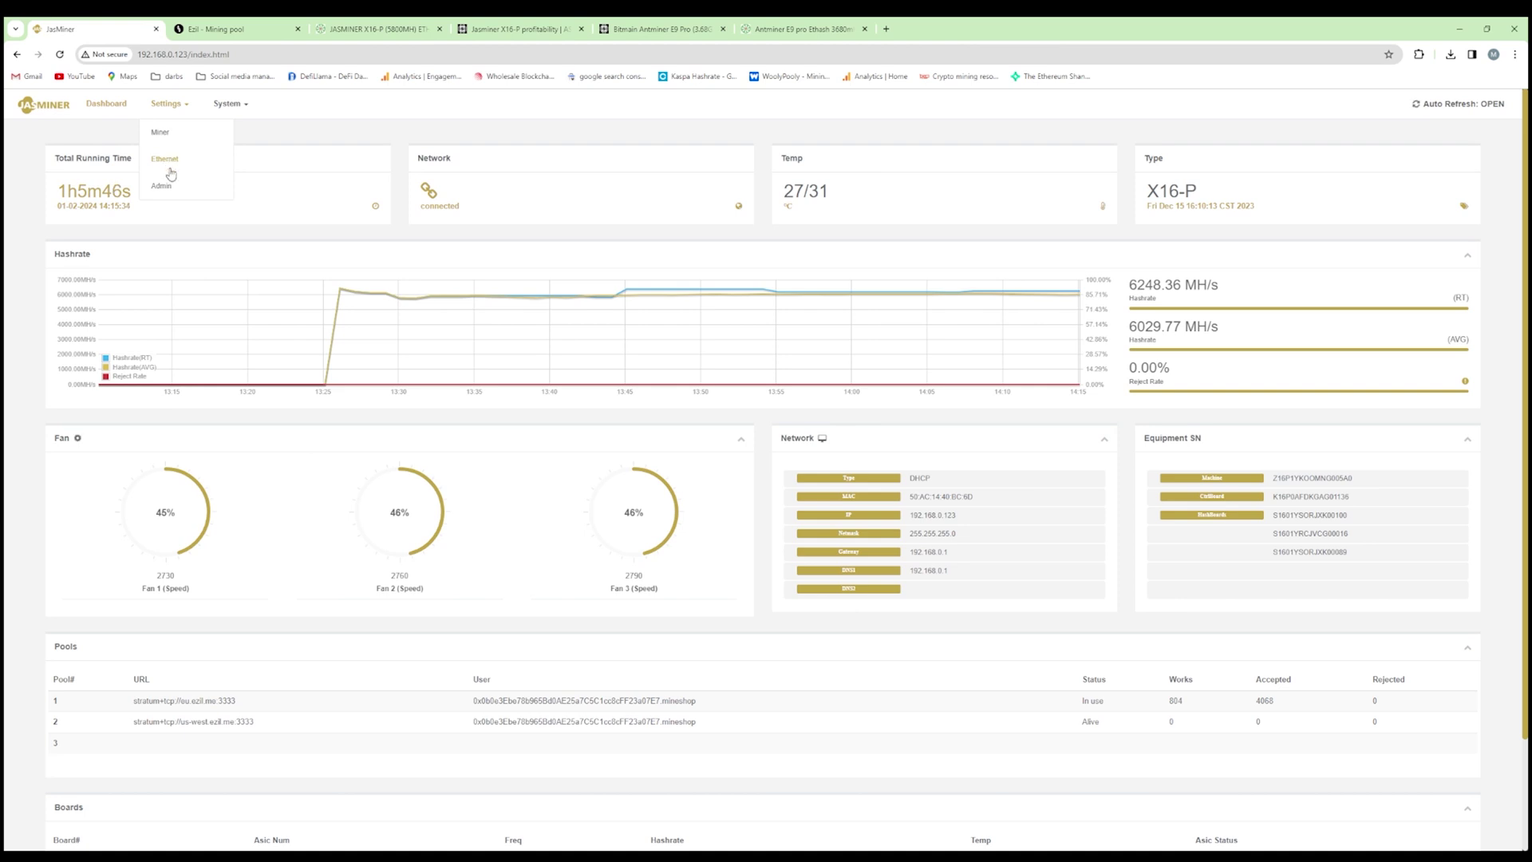
click(158, 132)
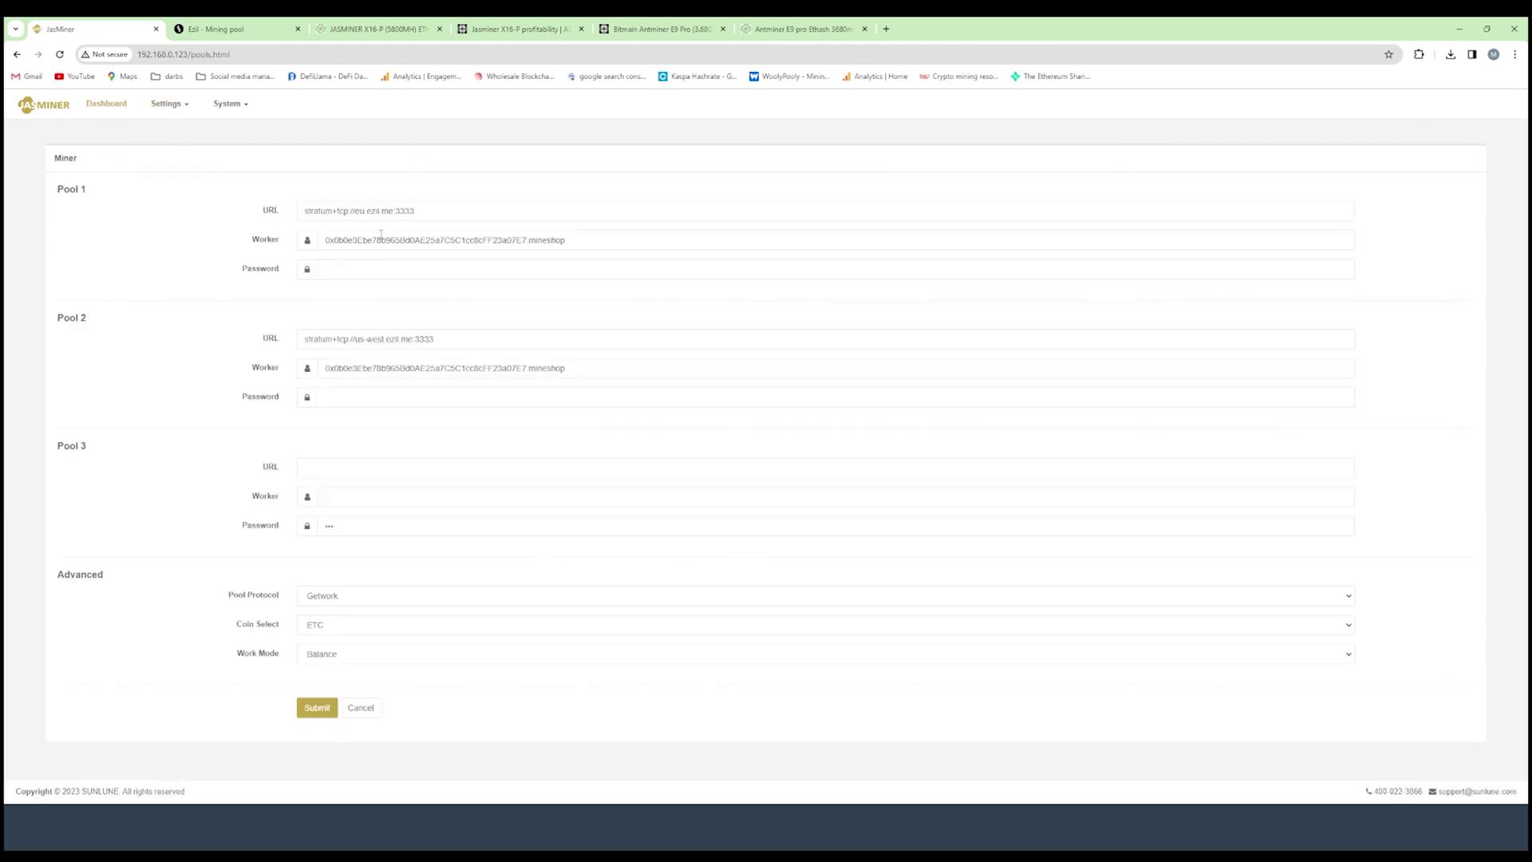
click(422, 213)
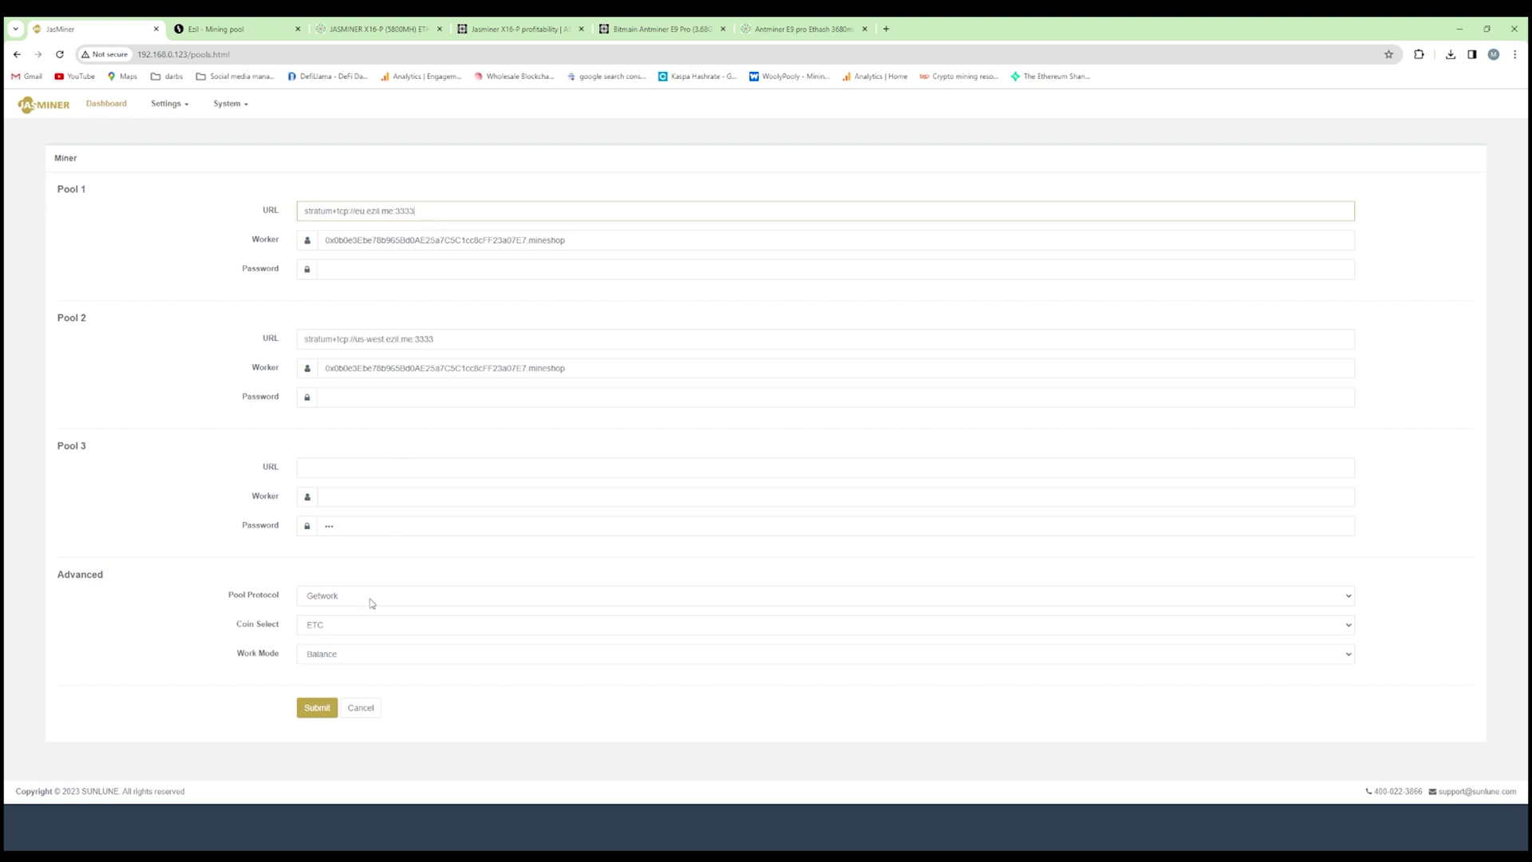
click(368, 632)
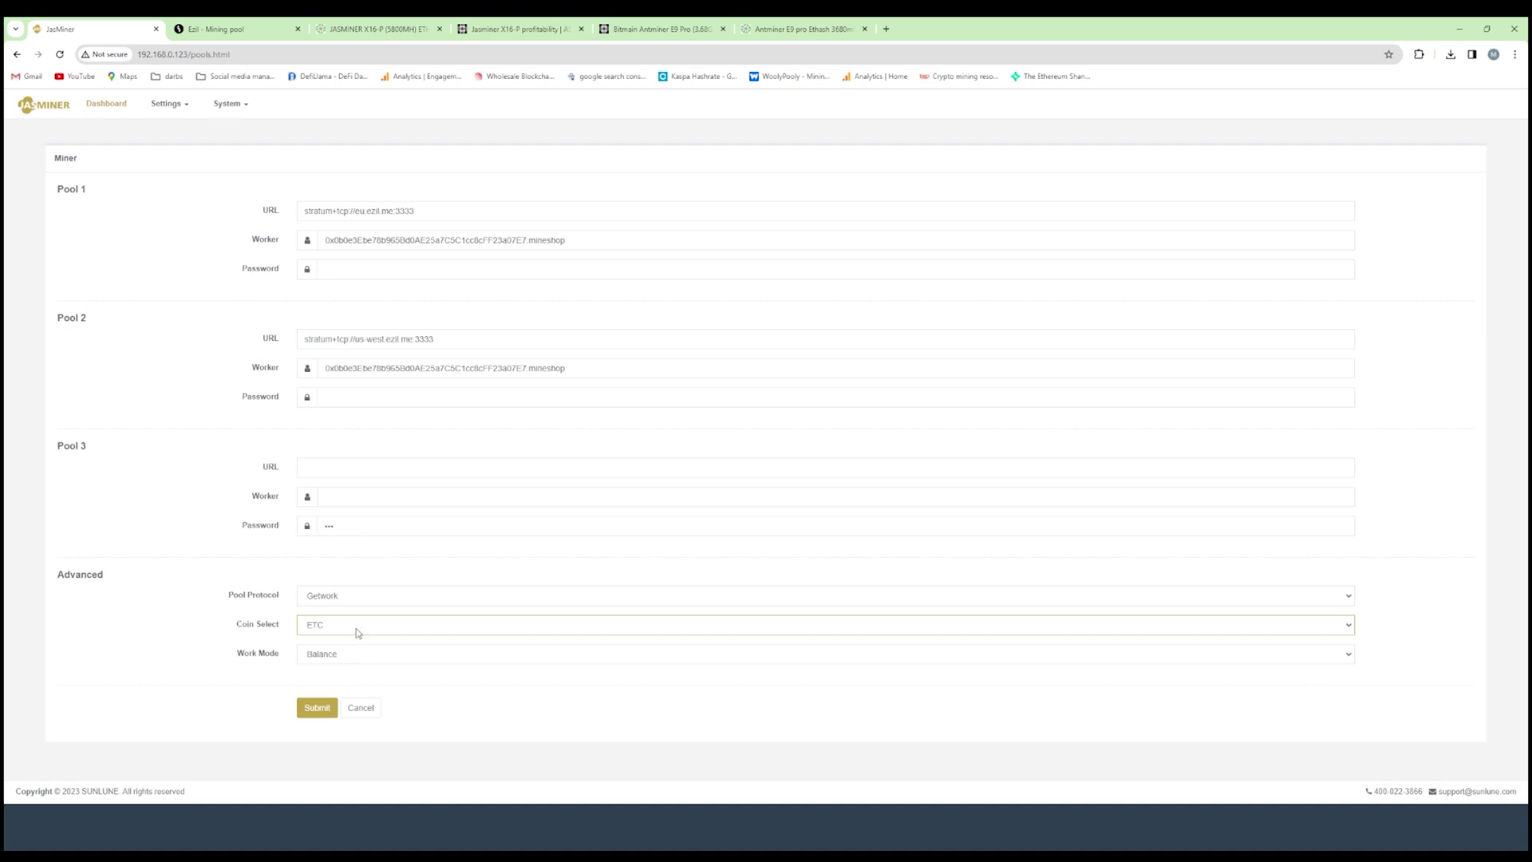
click(361, 653)
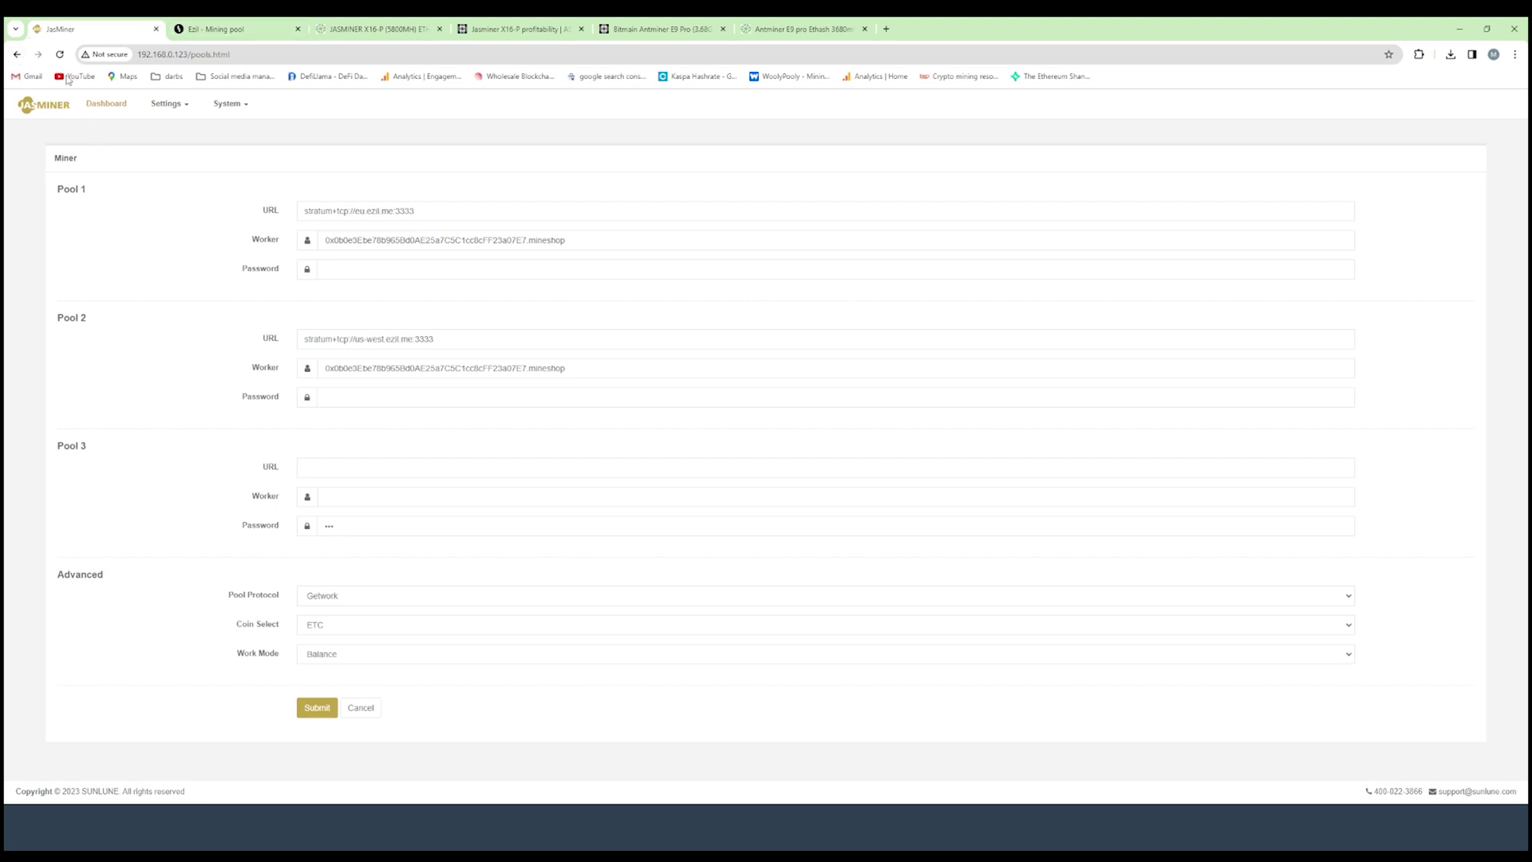
click(94, 105)
Place the JASMINER X16-P shop page beside the dashboard and highlight the noise and power ratings in its specifications
click(348, 29)
drag(347, 30, 205, 30)
scroll(670, 557, down, 1)
scroll(670, 557, down, 6)
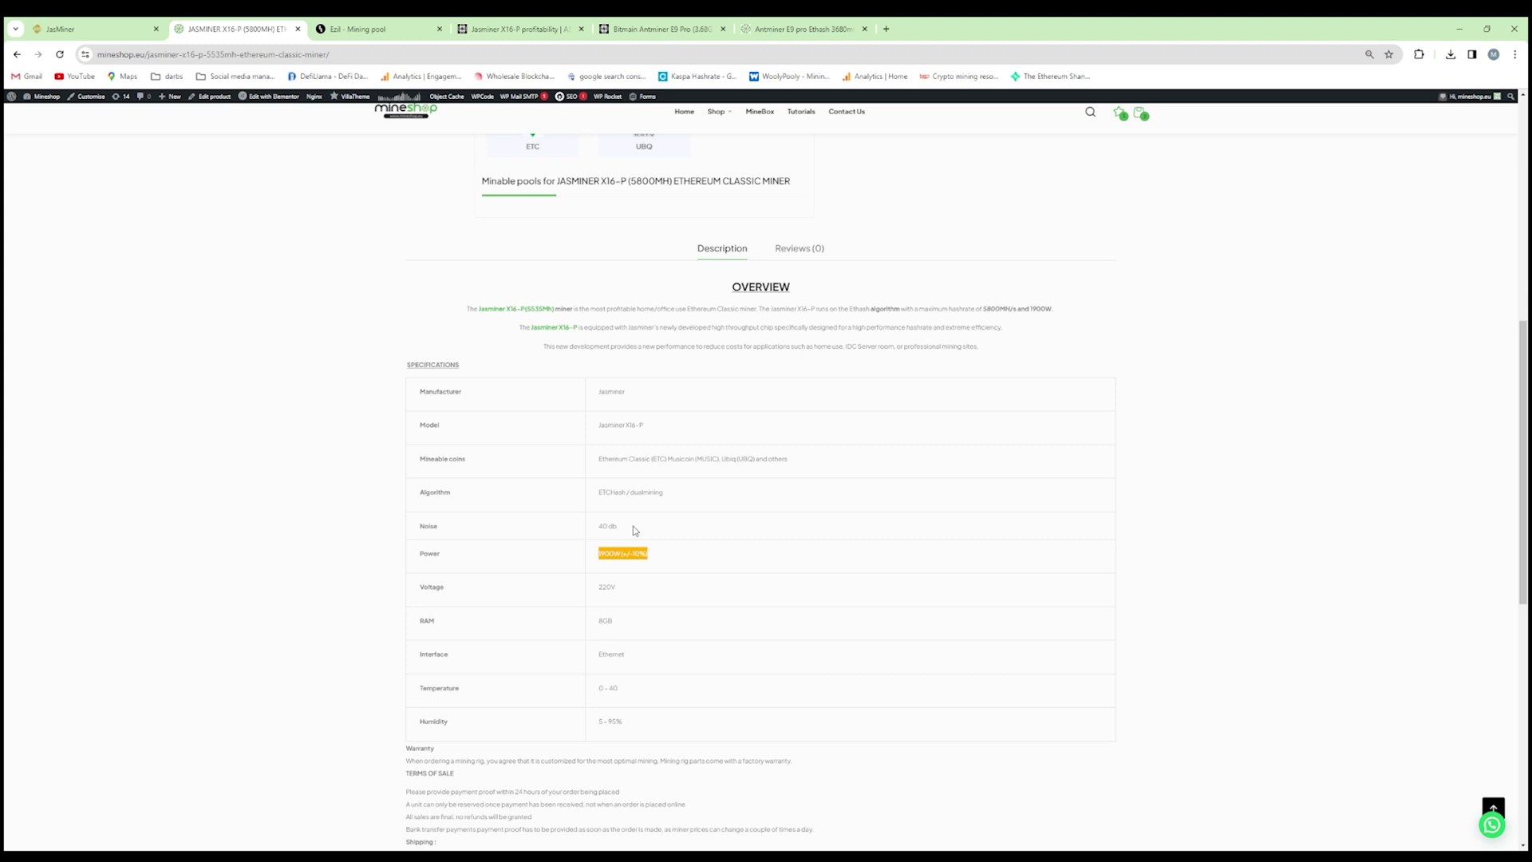
drag(634, 530, 587, 530)
drag(667, 559, 589, 559)
Highlight the advertised hashrate in the JASMINER X16-P product title and look through the page's specifications and sale terms
scroll(649, 379, up, 8)
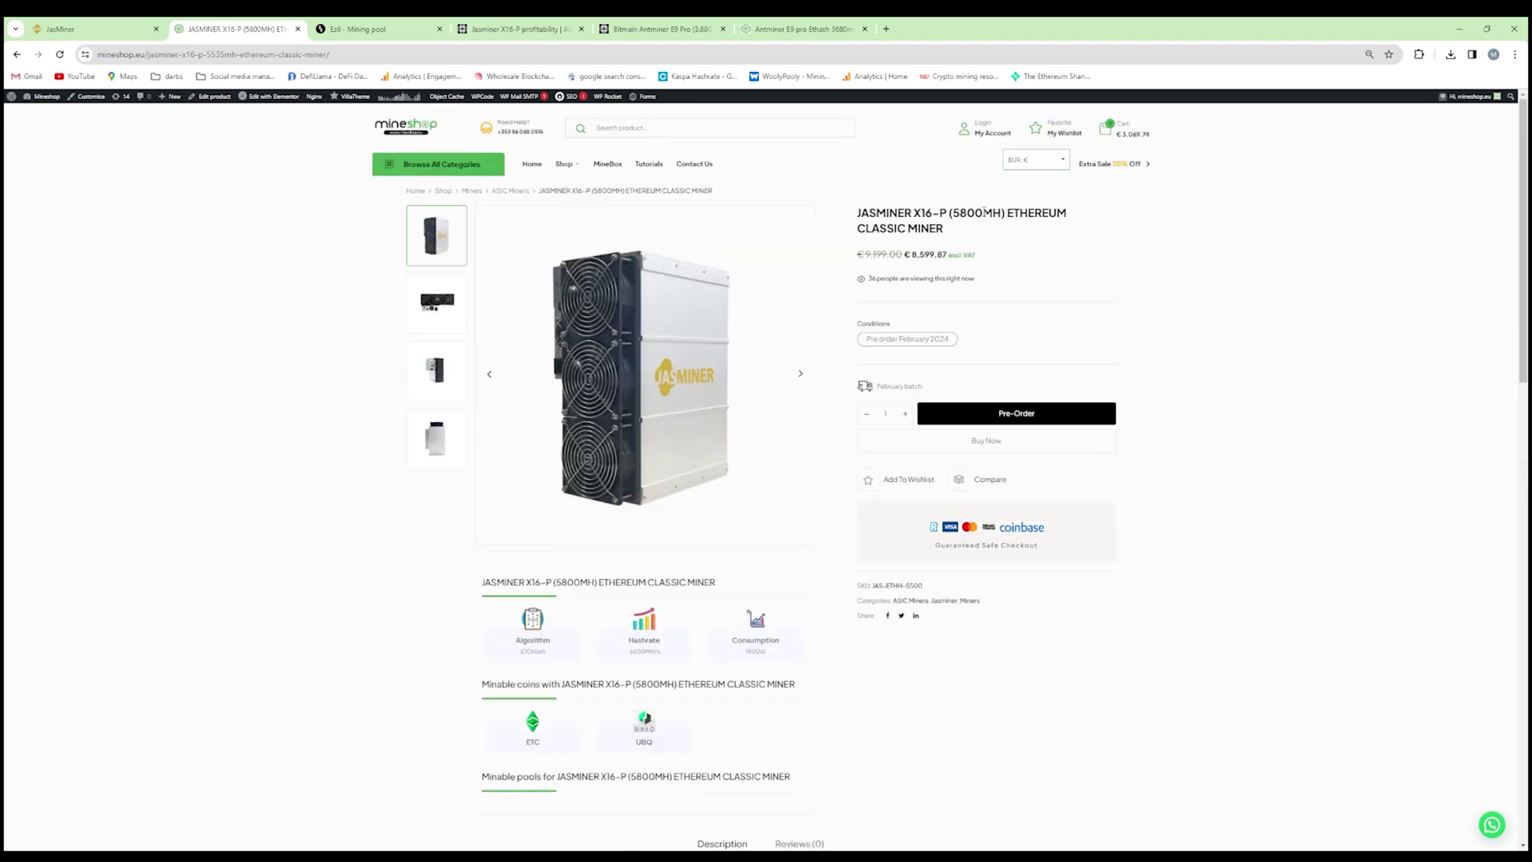
drag(1000, 209, 954, 217)
scroll(729, 517, down, 6)
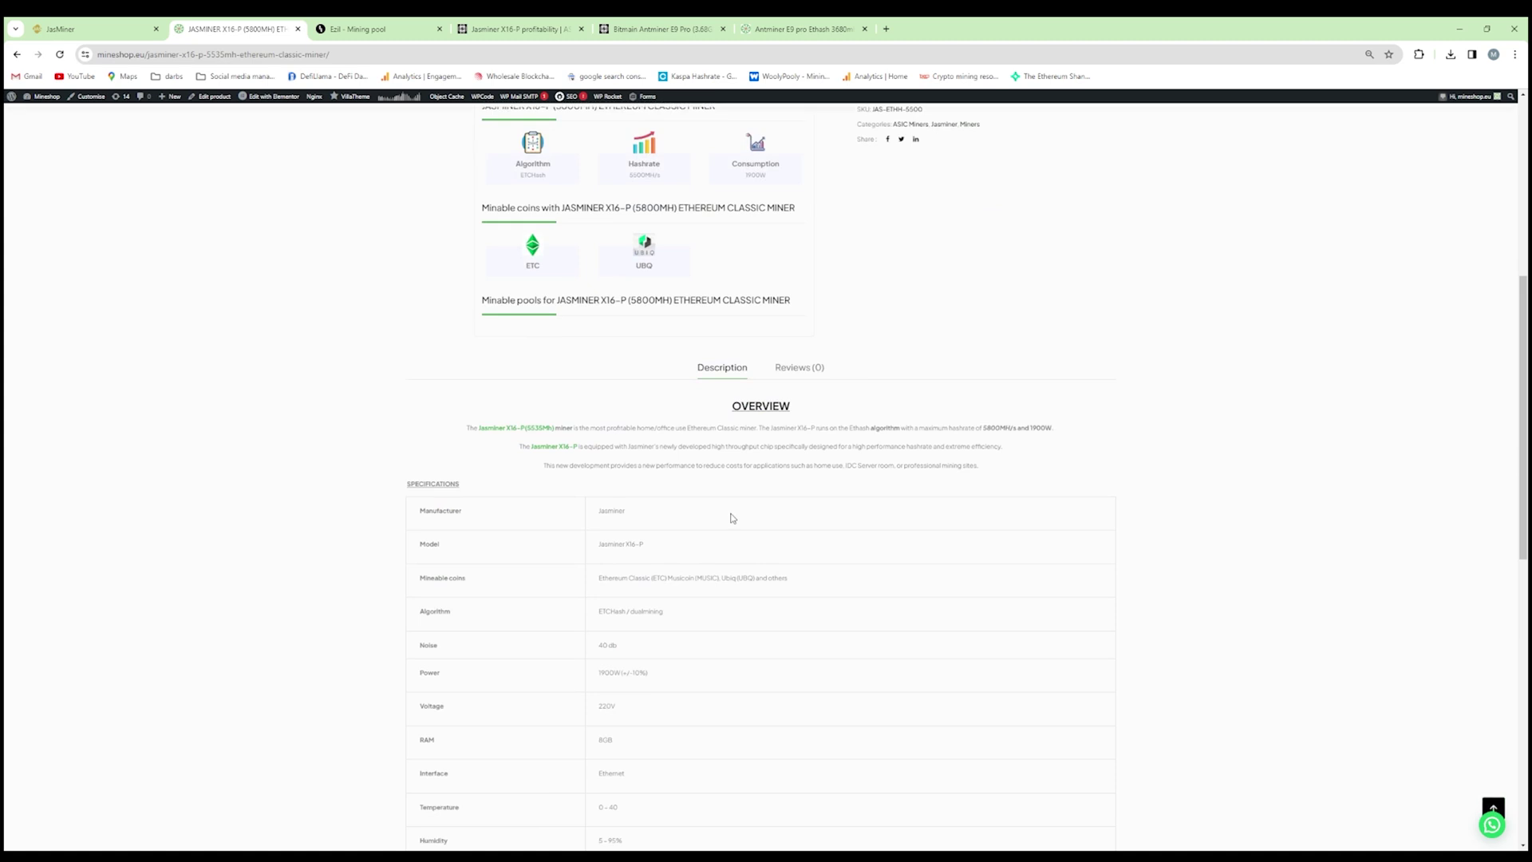
scroll(728, 519, down, 3)
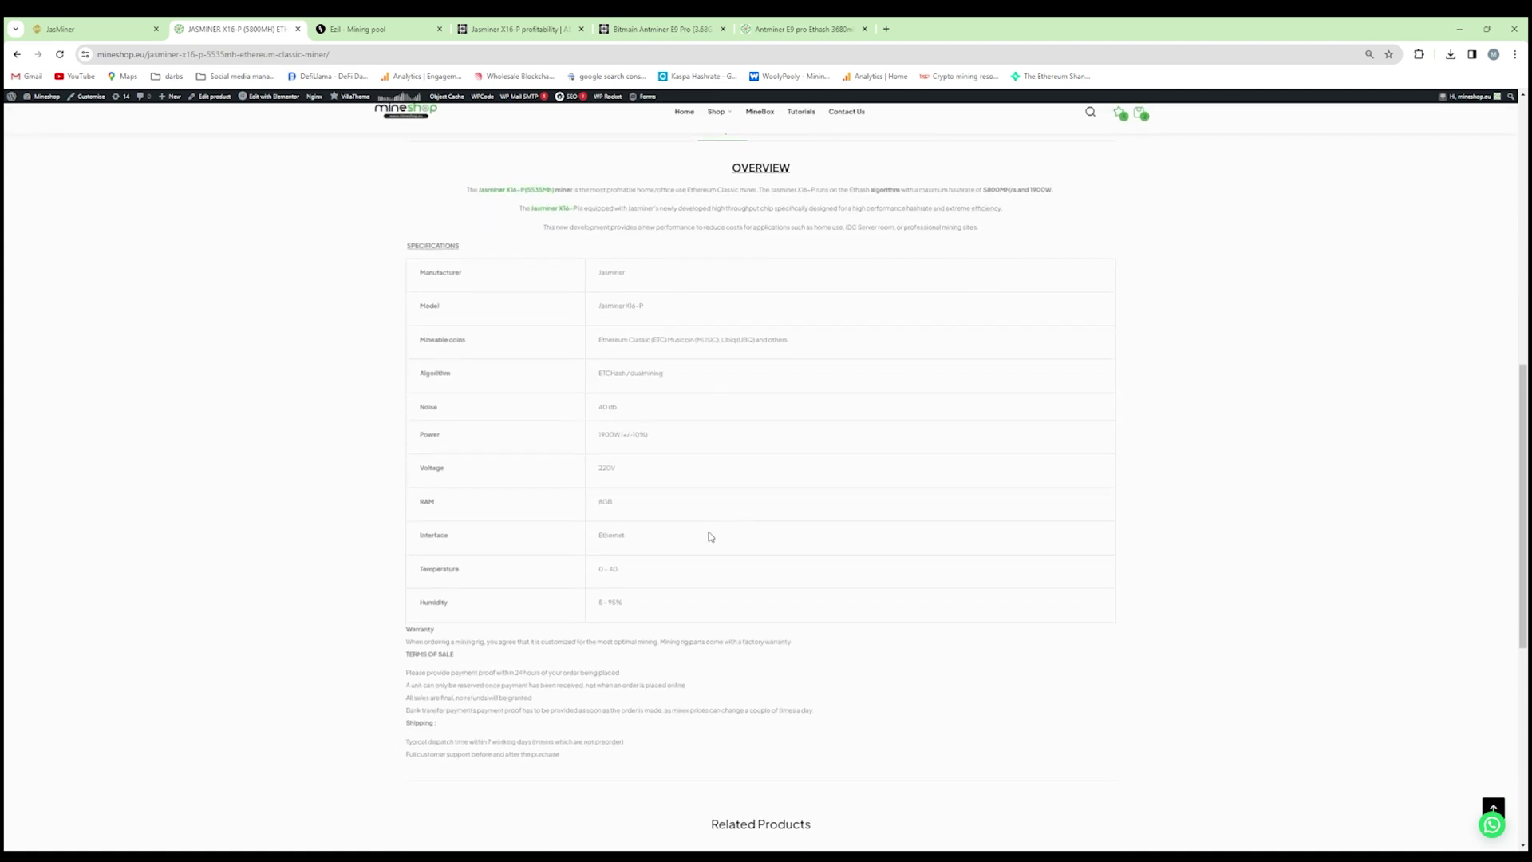
scroll(702, 536, up, 9)
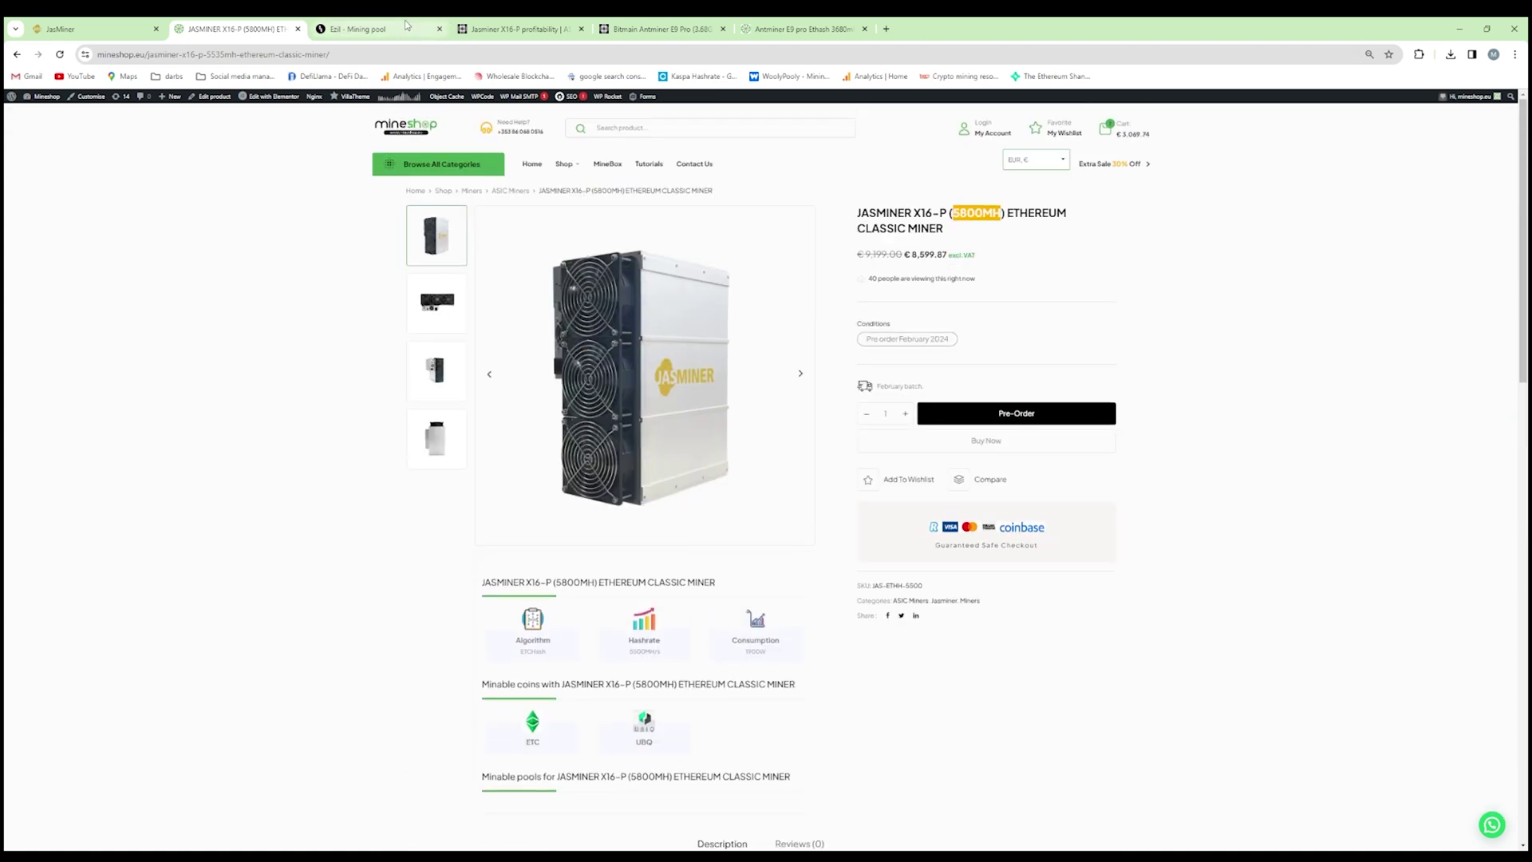
Refresh the Ezil mining pool statistics and highlight the current ETC hashrate
click(405, 28)
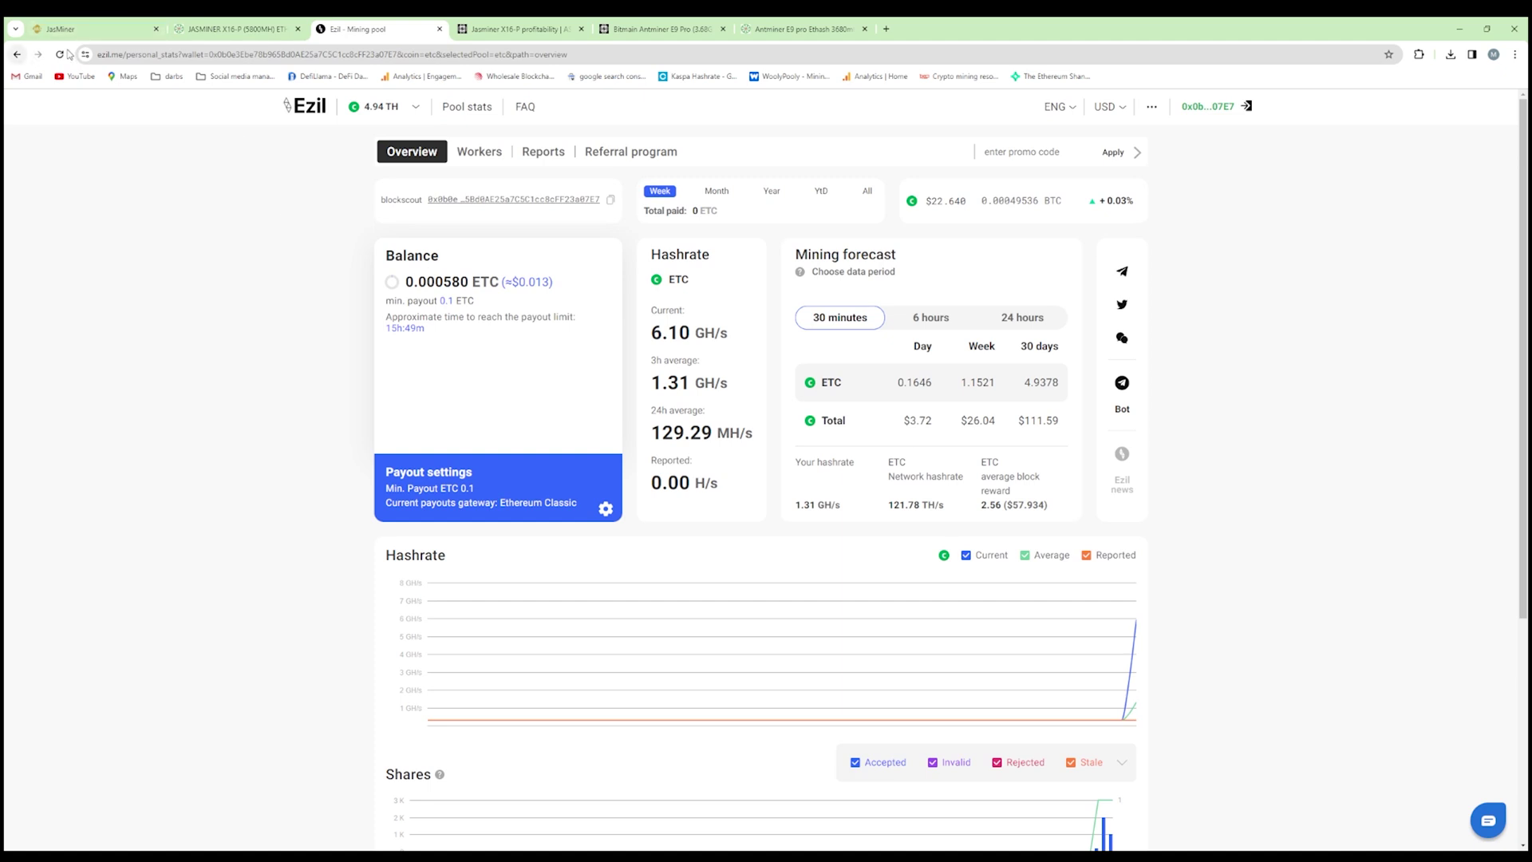
click(59, 54)
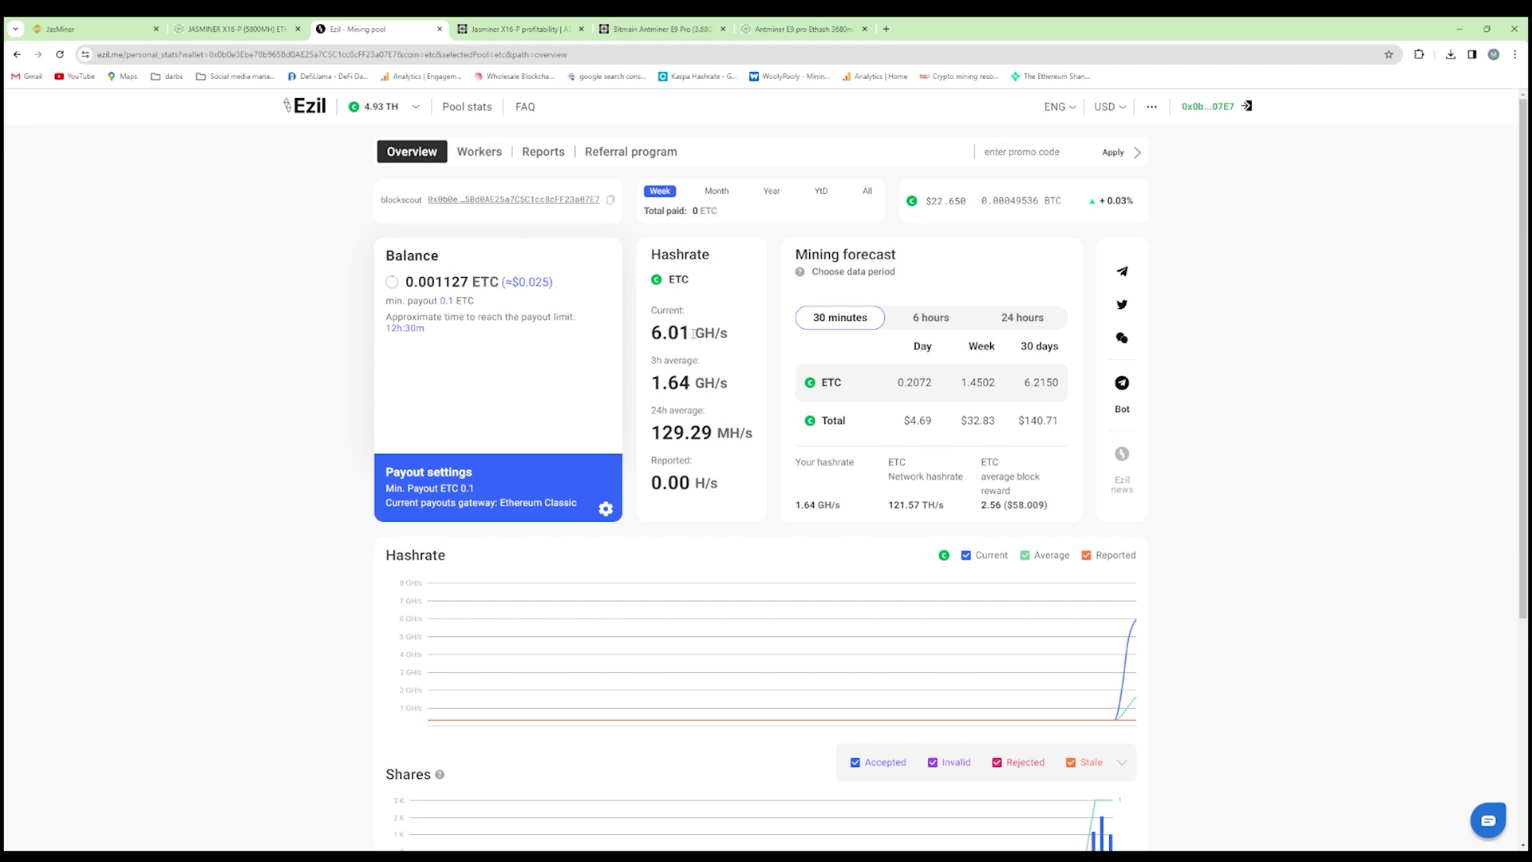
drag(693, 333, 649, 333)
Refresh the Jasminer X16-P page on ASIC Miner Value and check its yearly income and profit
click(521, 29)
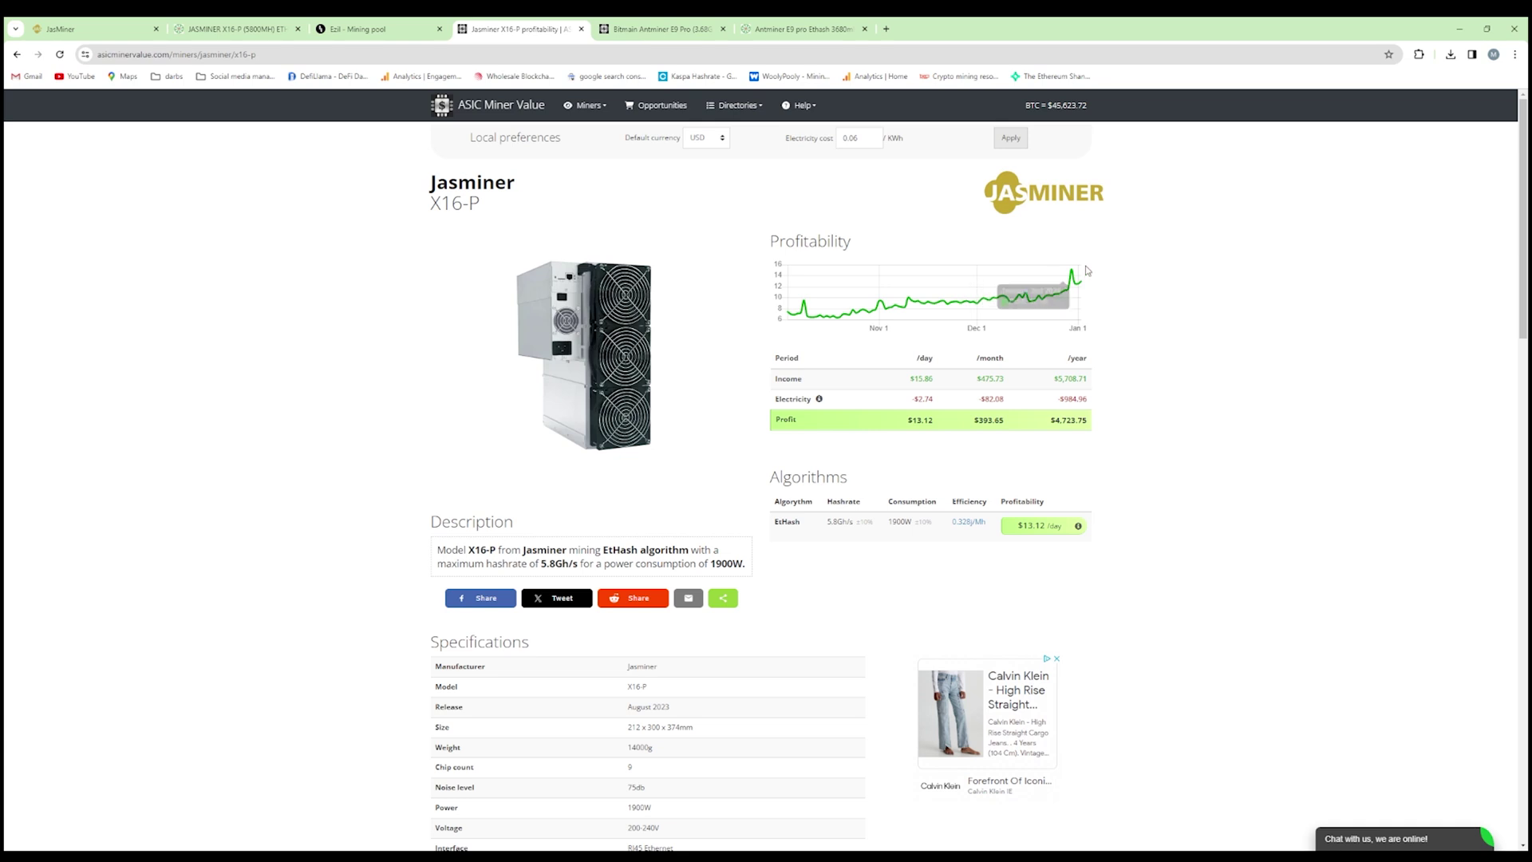
click(60, 54)
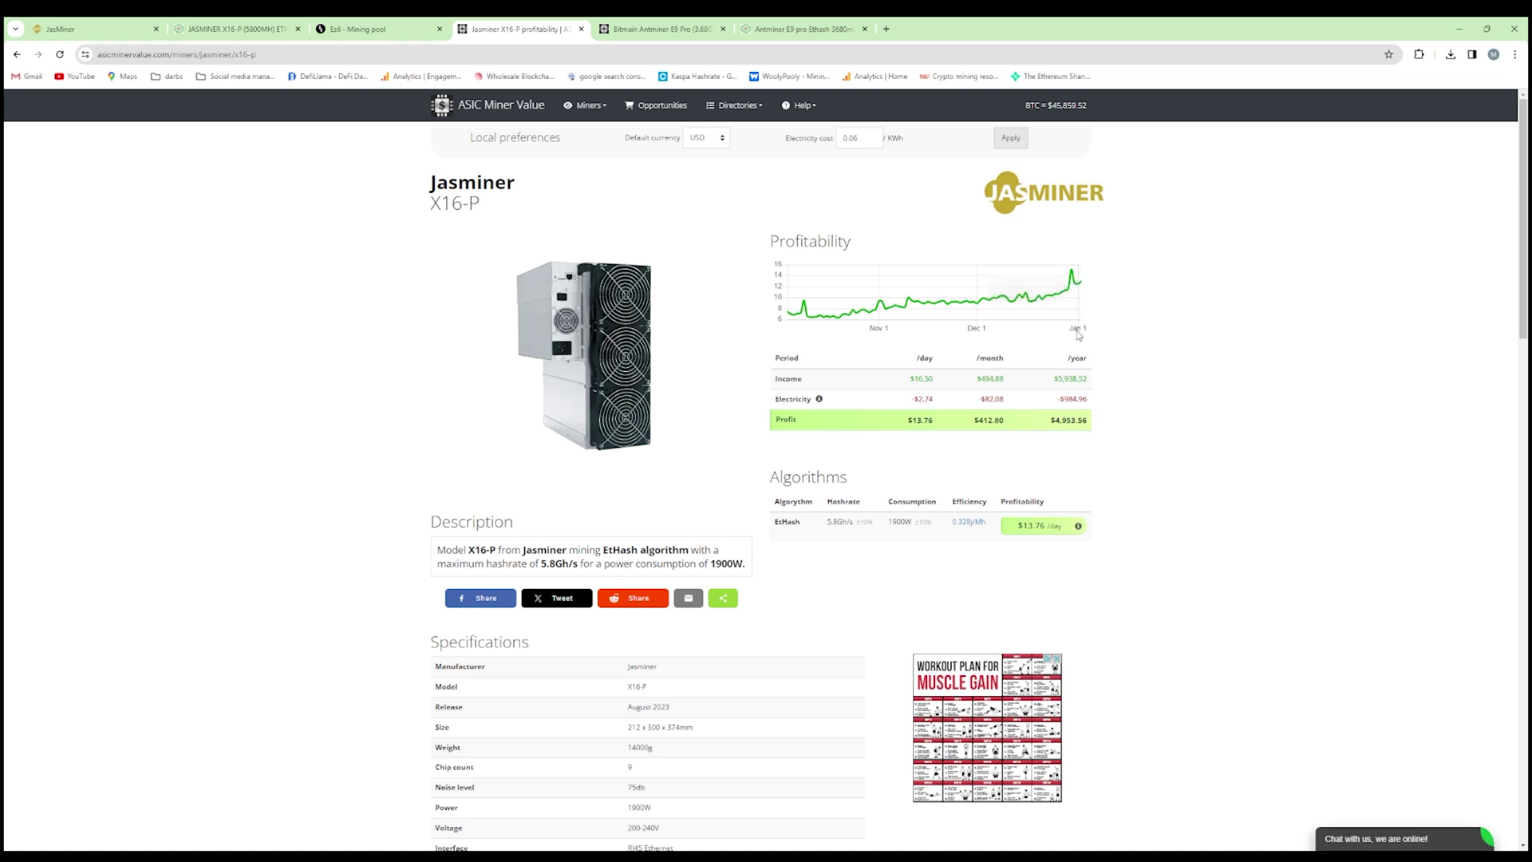
drag(1088, 379, 1071, 439)
click(1071, 440)
Check the Bitmain Antminer E9 Pro (3.68Gh) yearly profit, and its price and product name on the Mineshop page
click(669, 36)
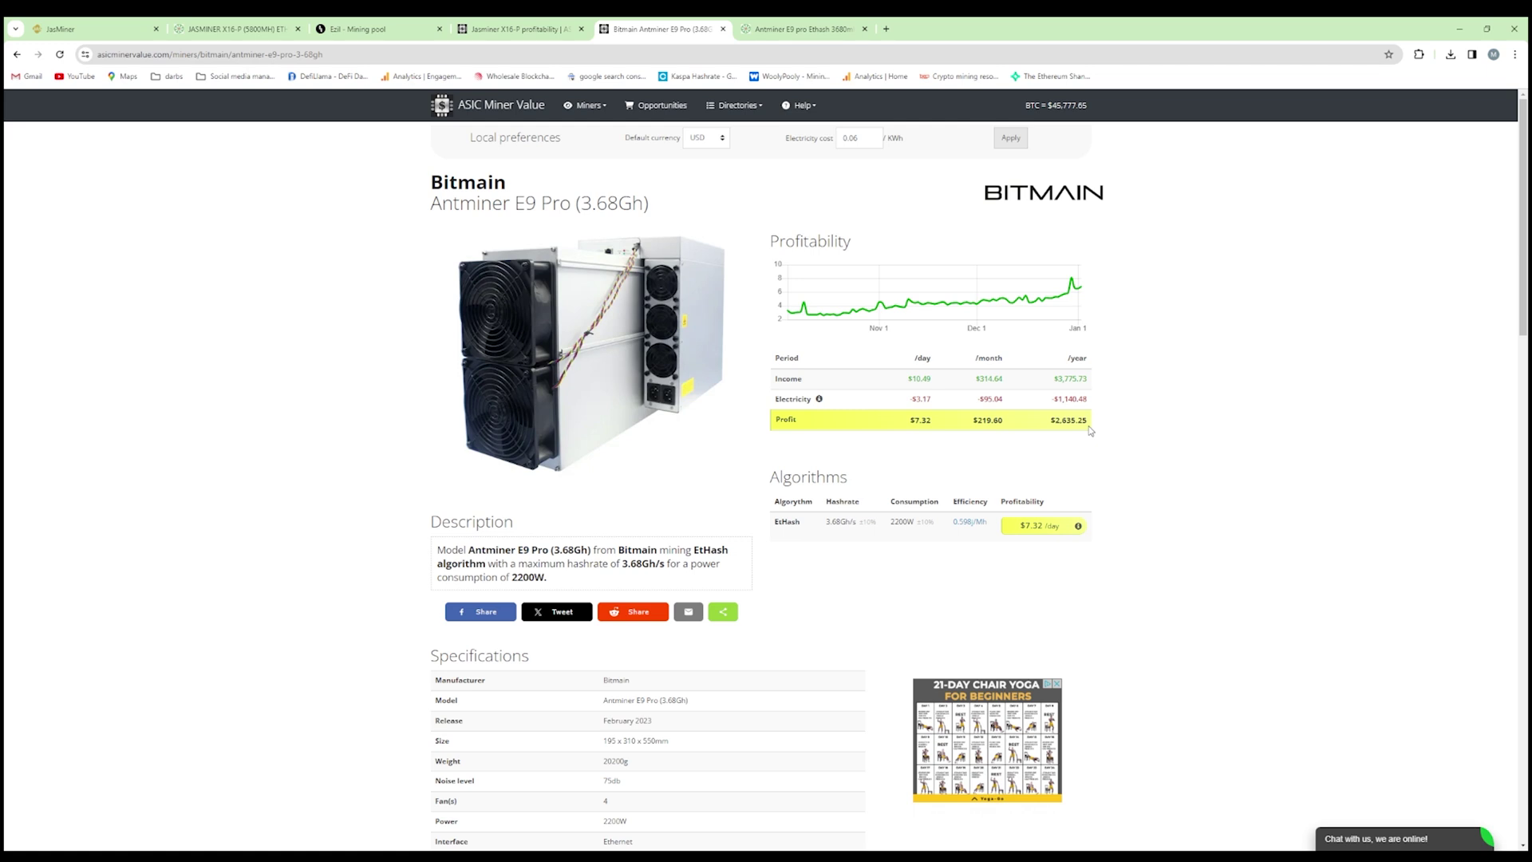
drag(1090, 431, 1053, 427)
click(802, 29)
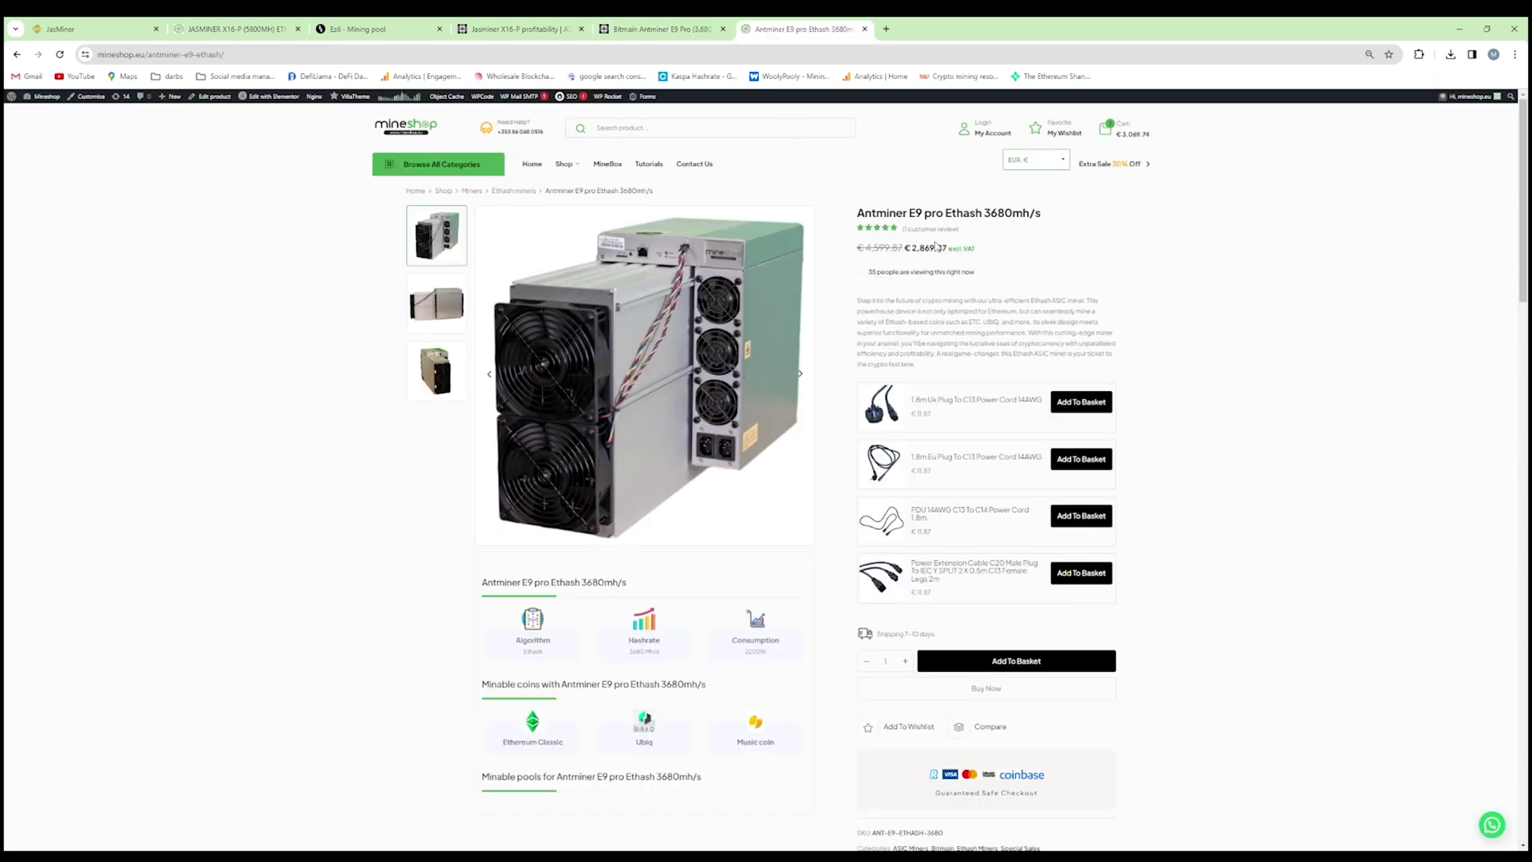
double_click(937, 249)
double_click(994, 214)
click(994, 214)
Examine the Antminer E9 Pro's rated power and hashrate in the description table, and read the remaining specifications and shipping terms
scroll(960, 347, down, 8)
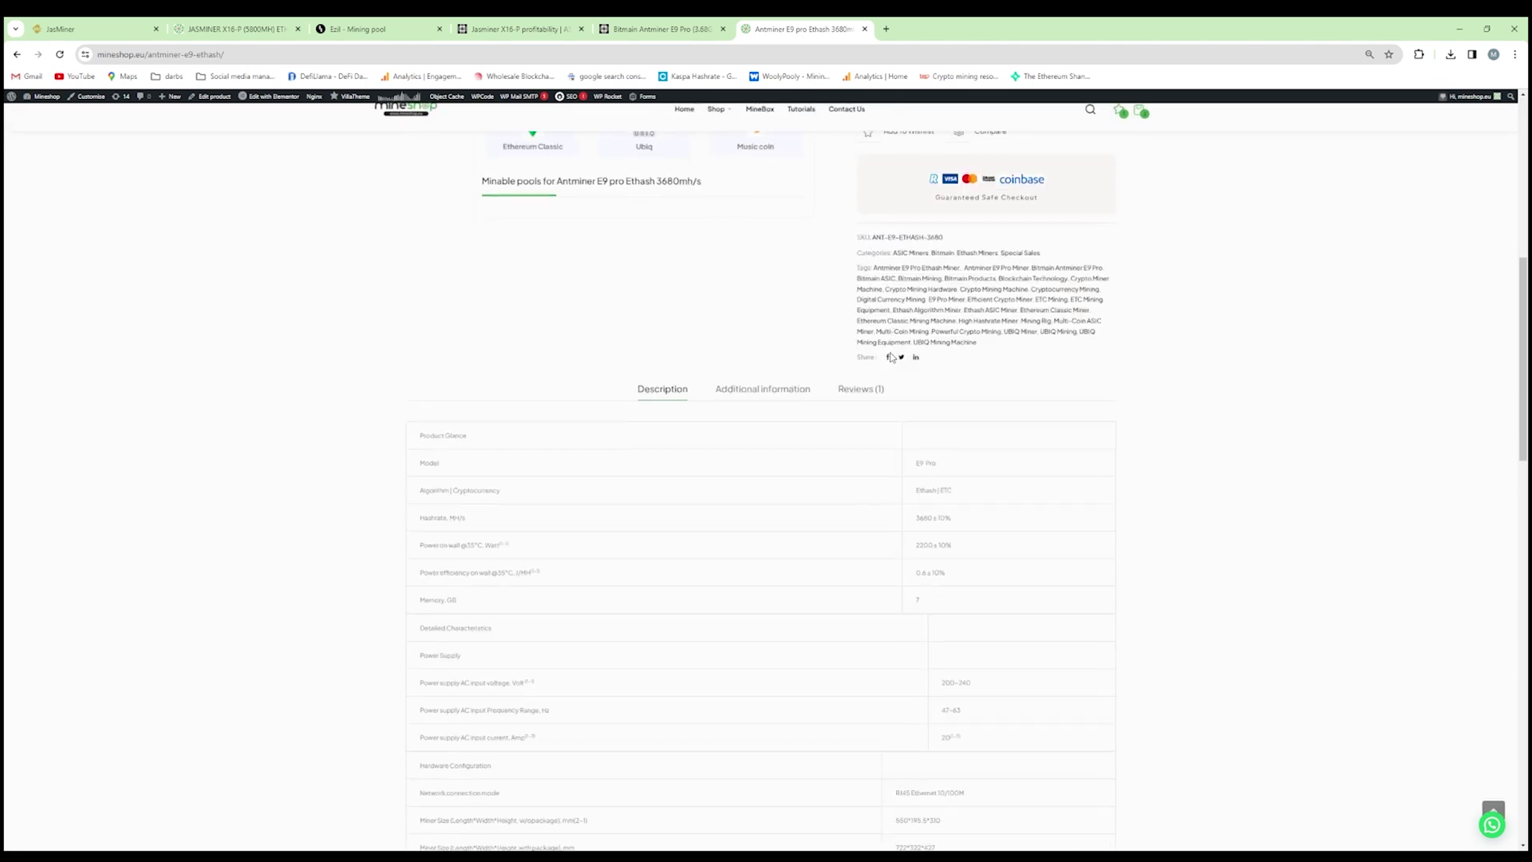
double_click(921, 546)
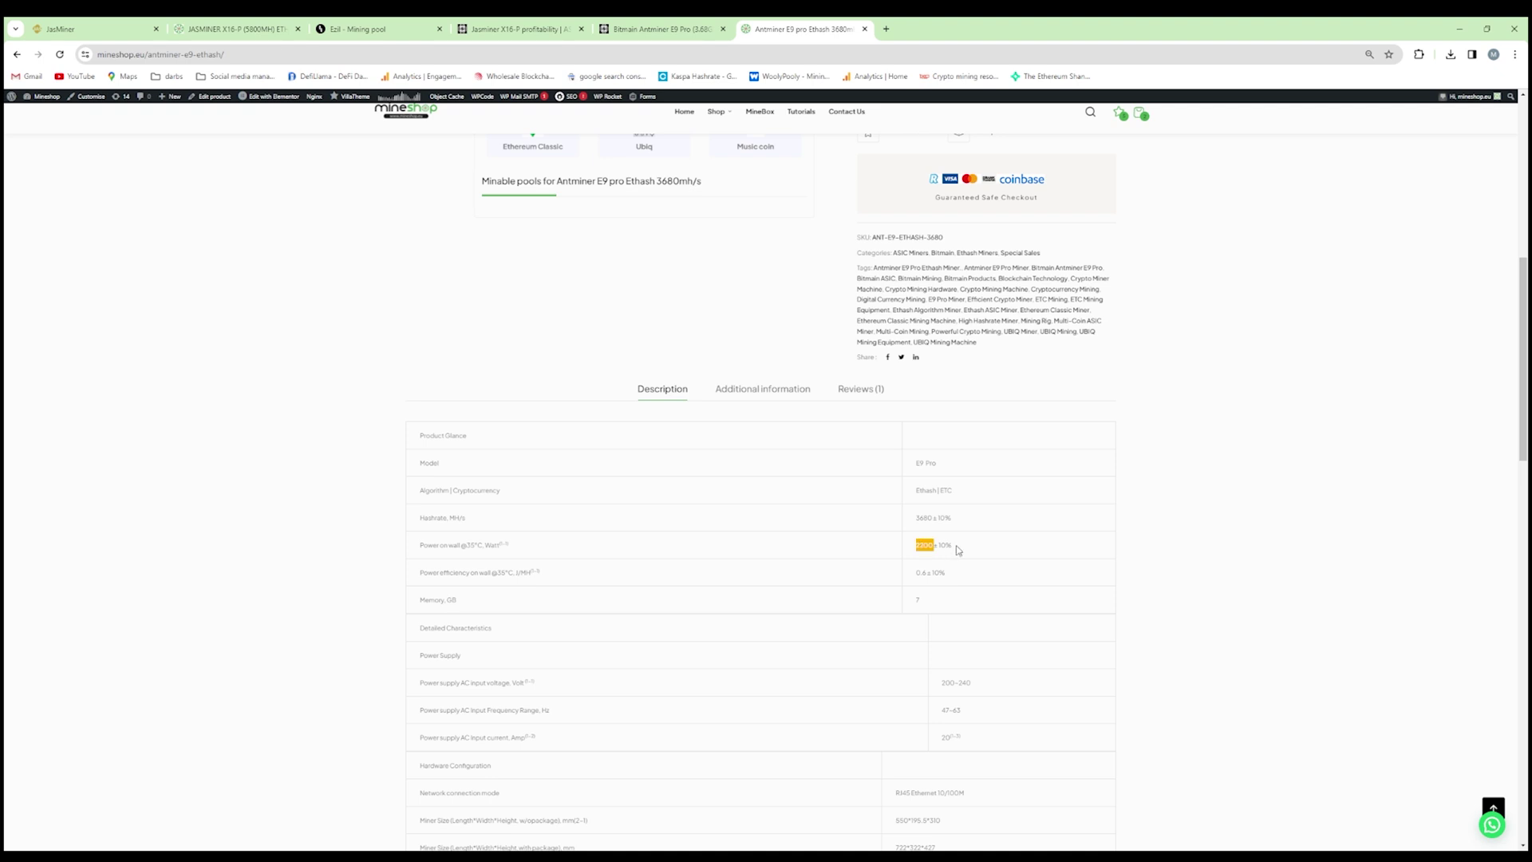
click(957, 550)
double_click(926, 520)
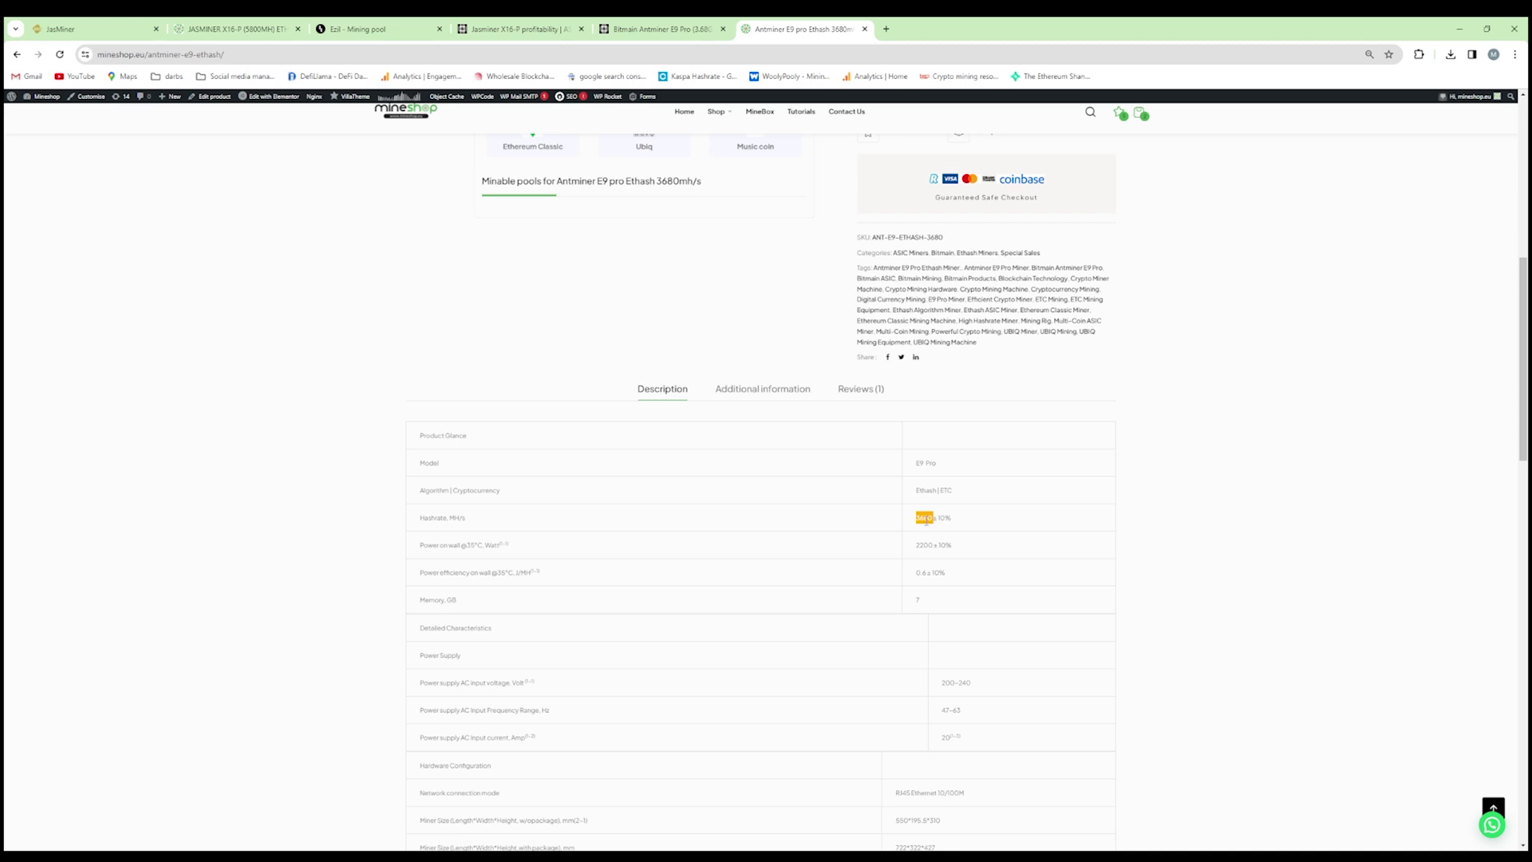
click(988, 536)
scroll(1009, 507, down, 3)
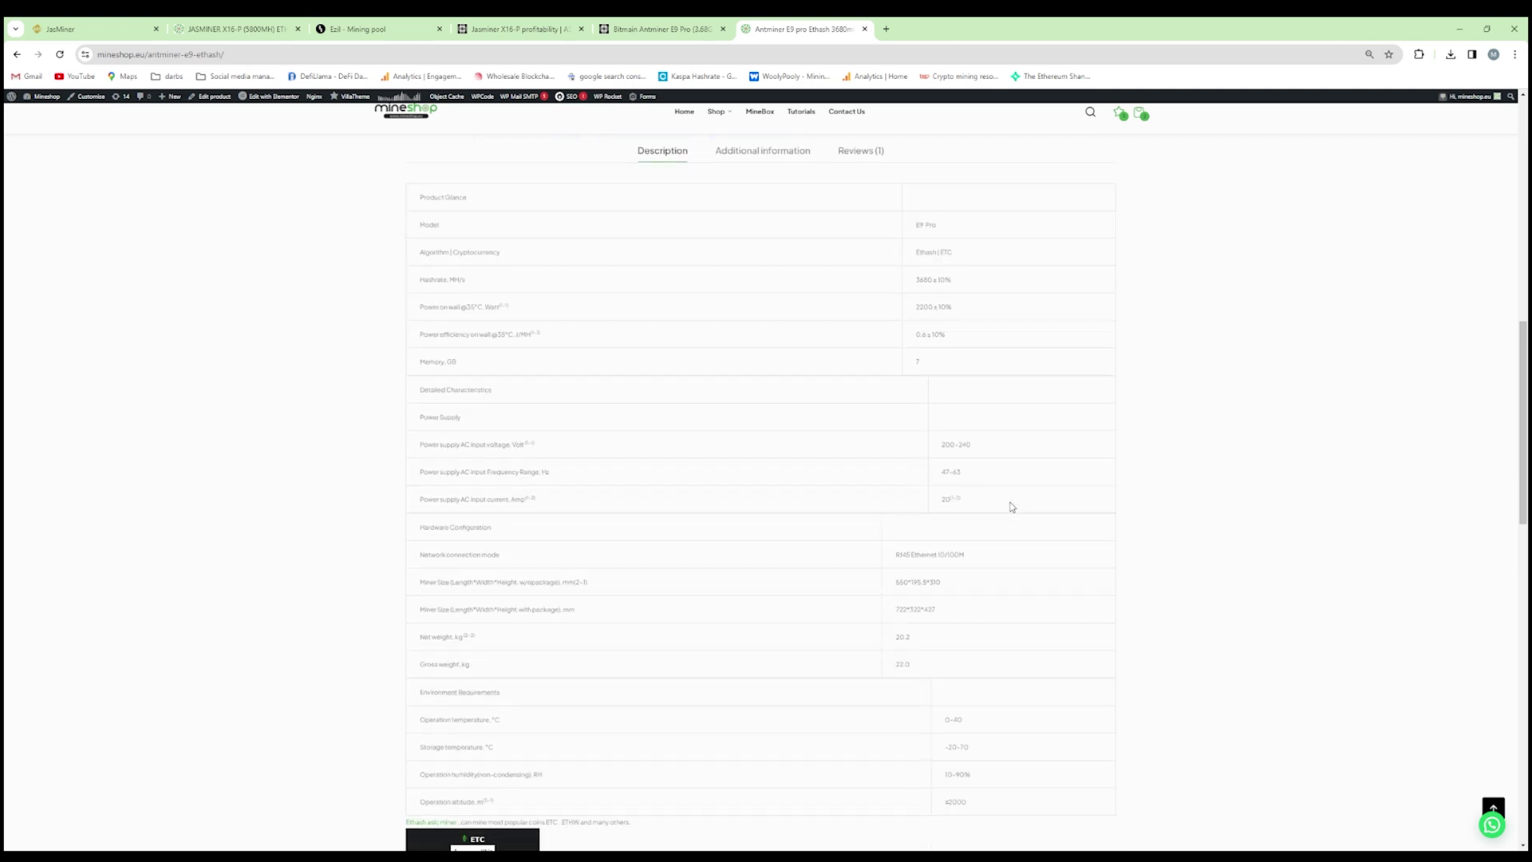
scroll(1004, 504, down, 3)
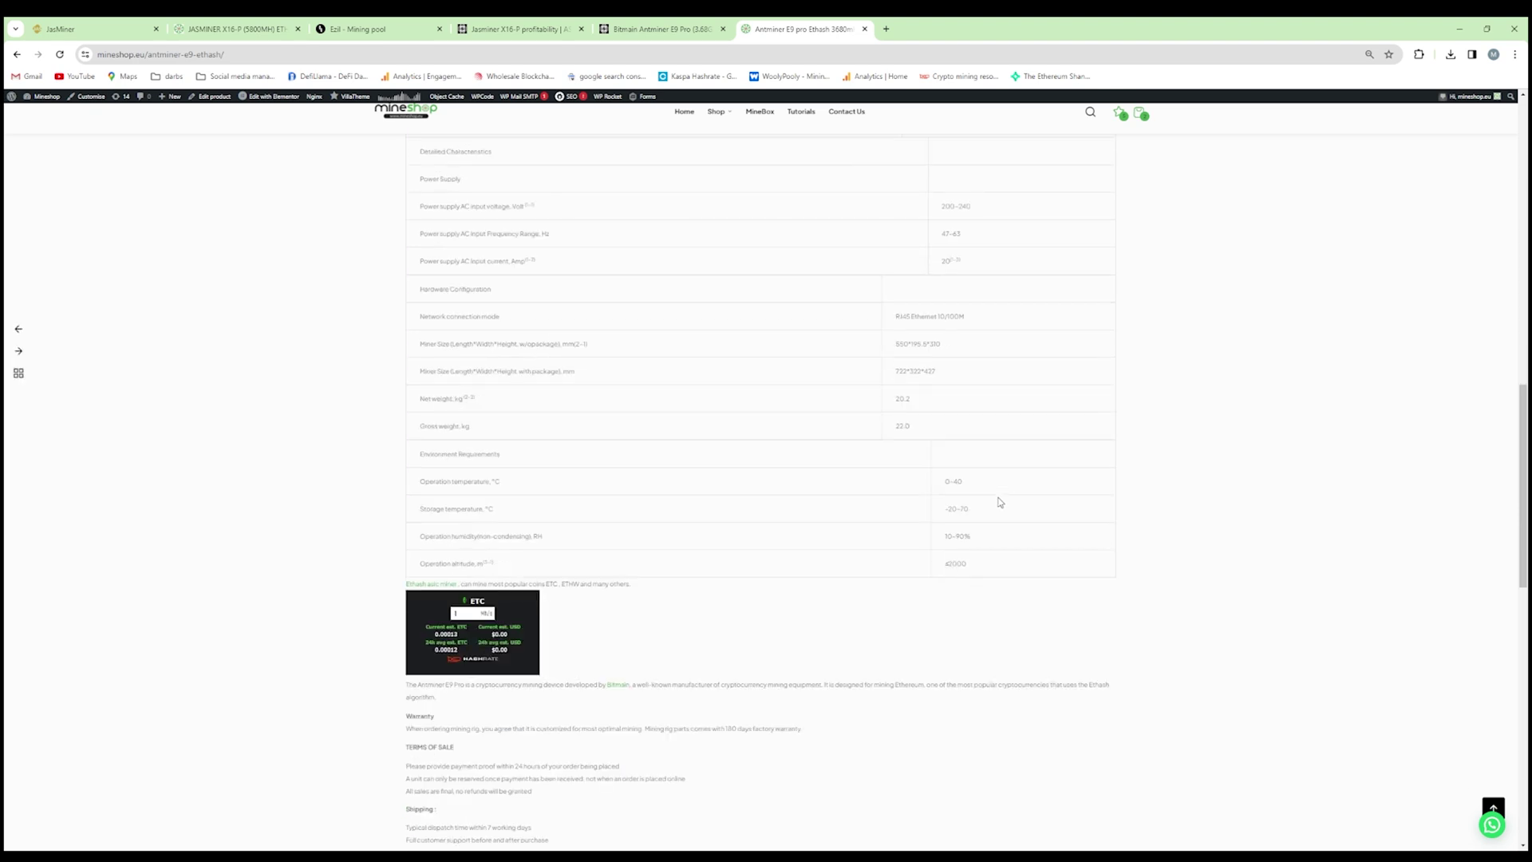
scroll(1000, 502, down, 3)
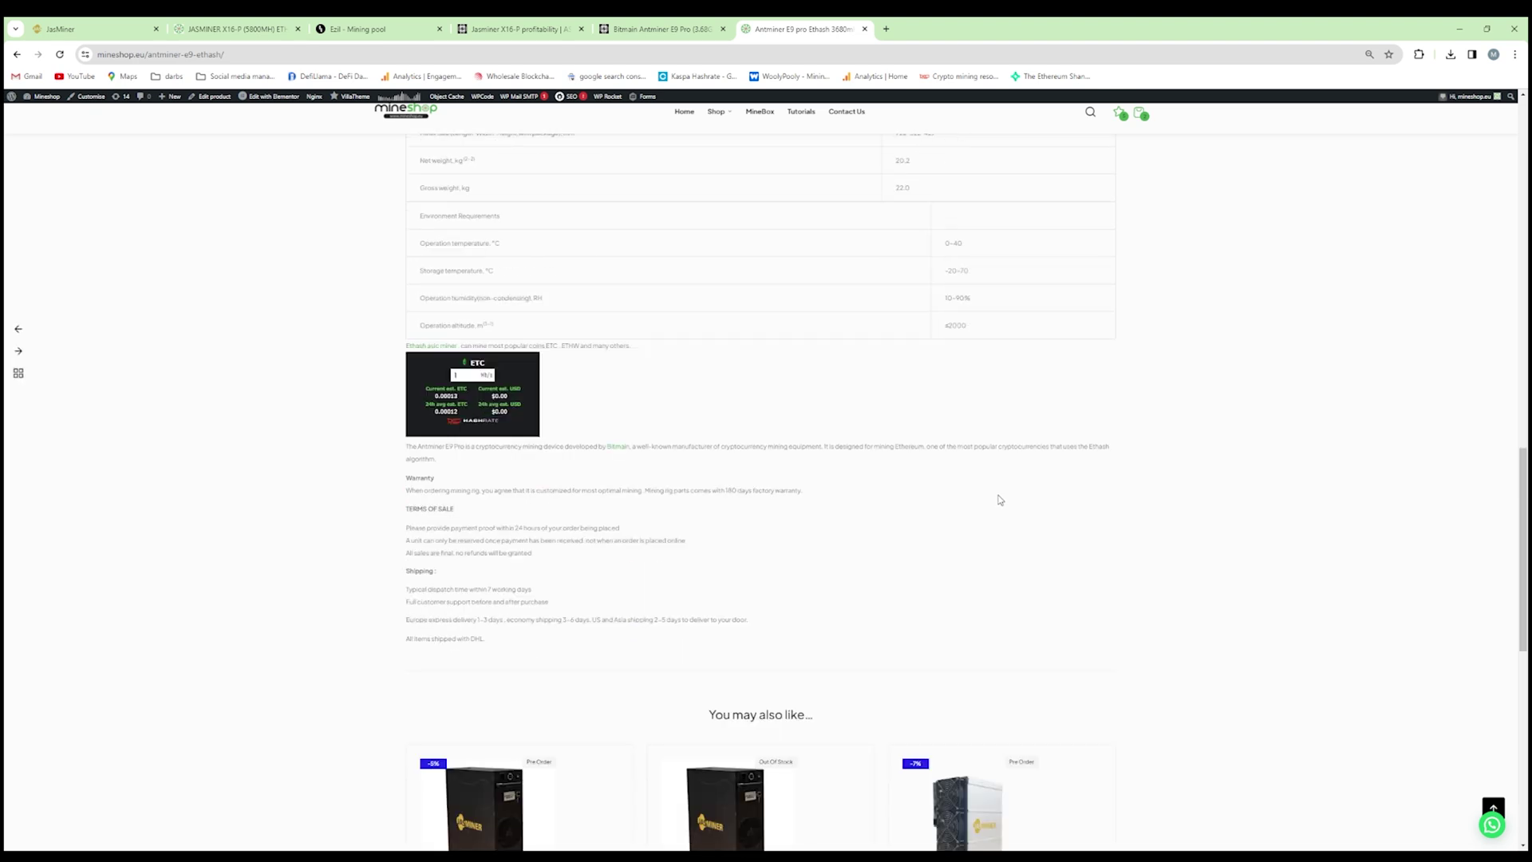
Return to the Jasminer X16-P profitability page and highlight its yearly profit
key(ctrl+4)
double_click(1072, 423)
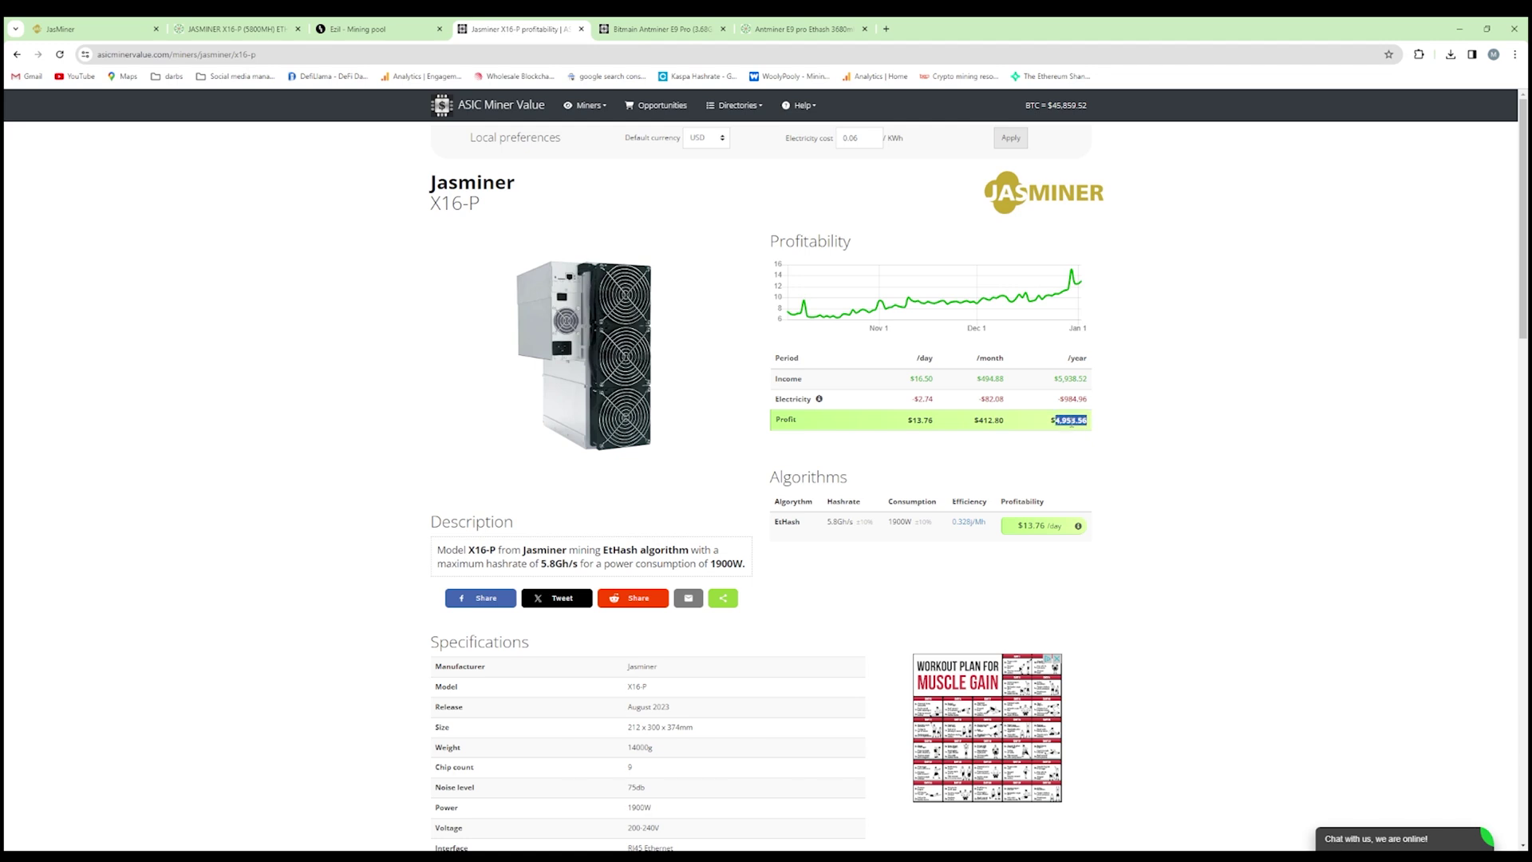
click(1071, 423)
Revisit the Ezil pool statistics and the X16-P shop page, and return to the JasMiner dashboard
click(356, 35)
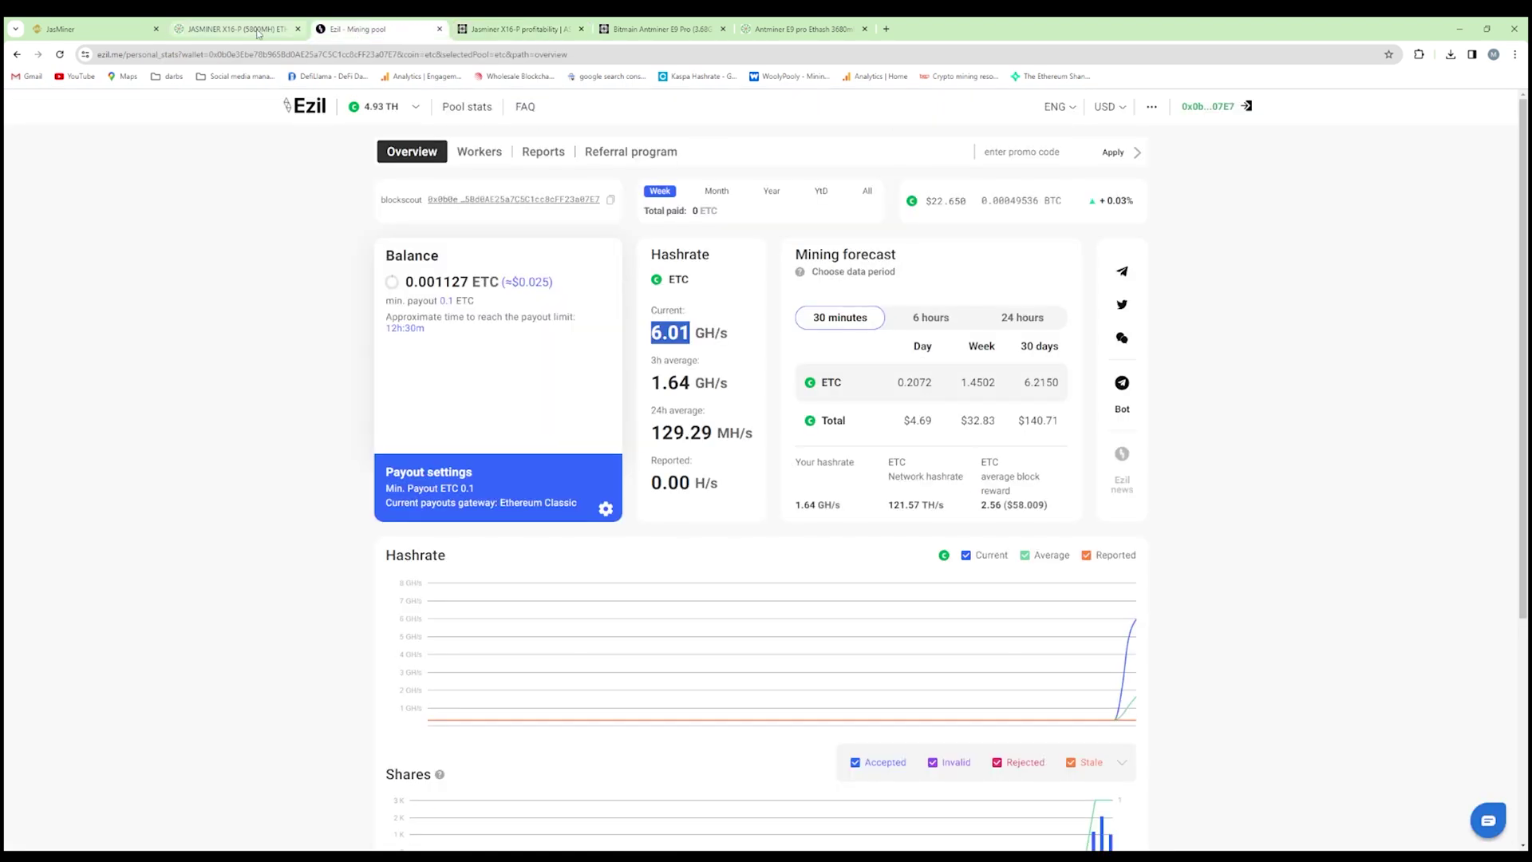
click(257, 34)
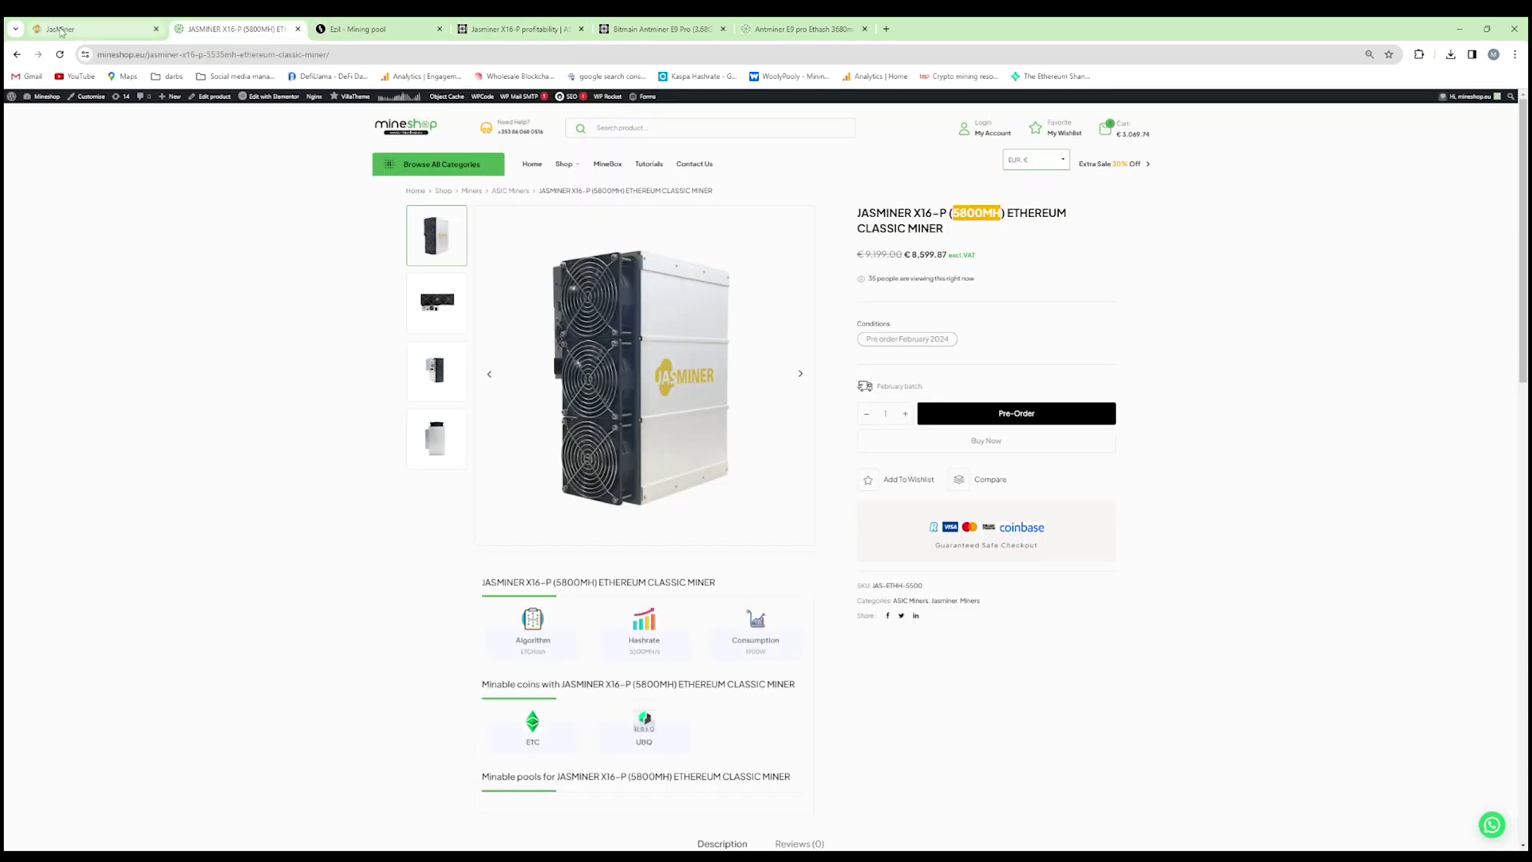
click(62, 30)
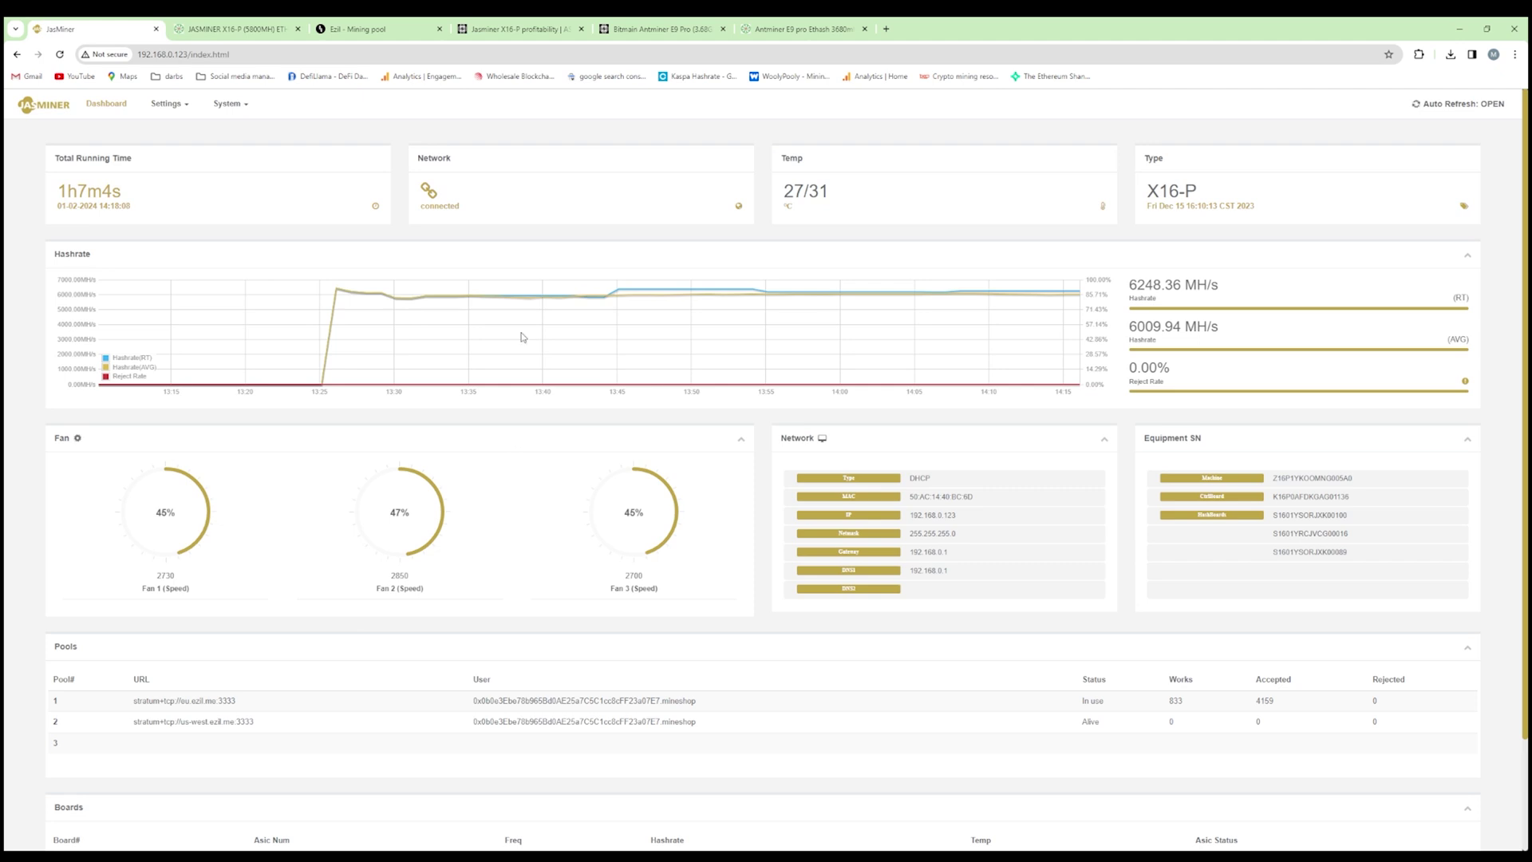